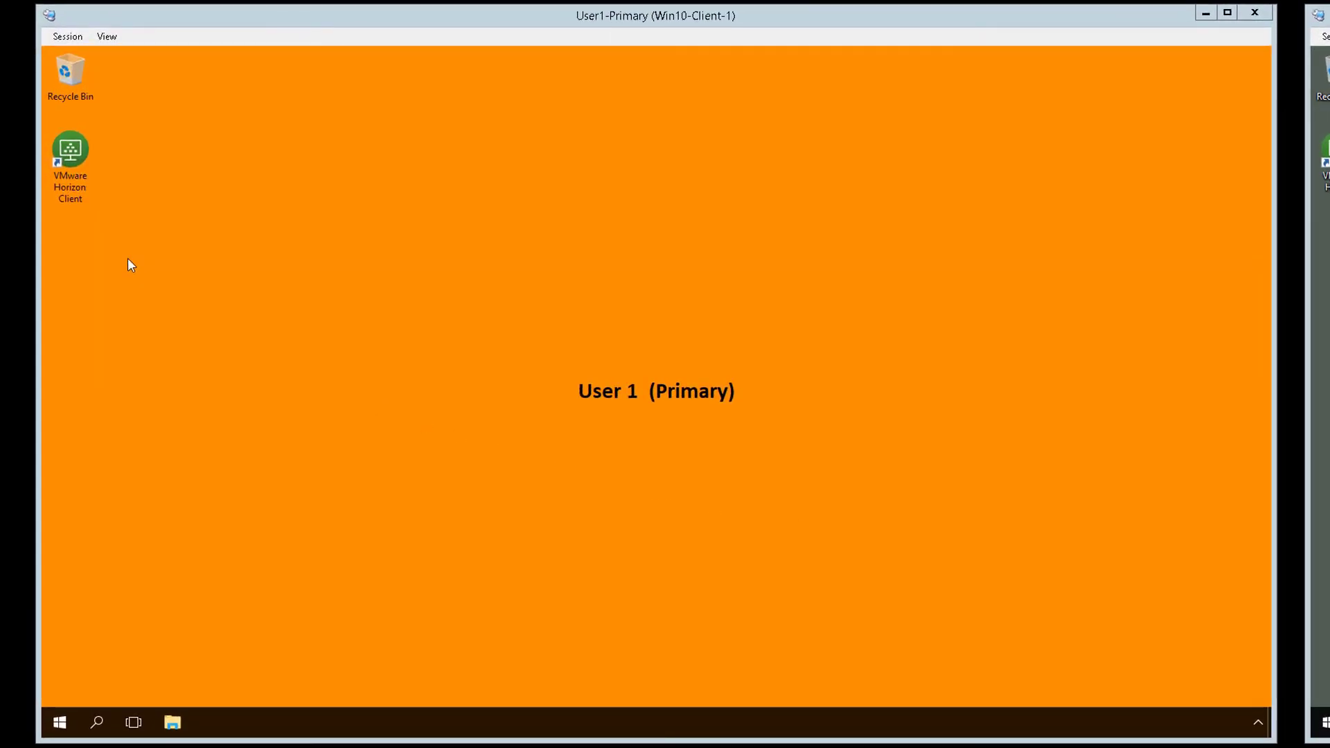
# Launch Horizon Client, connect to horizon74-1.betavmweuc.com and open the RDSH Desktop.
pyautogui.doubleClick(79, 201)
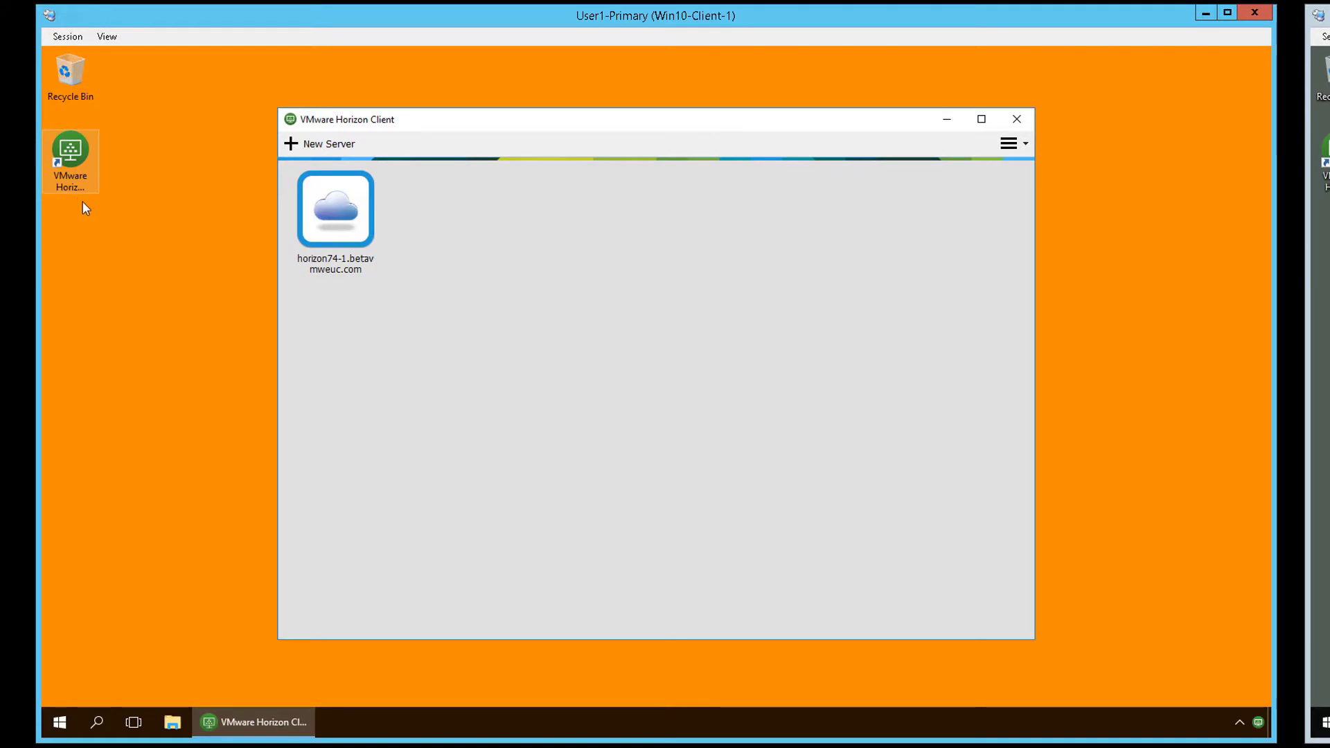
pyautogui.doubleClick(315, 243)
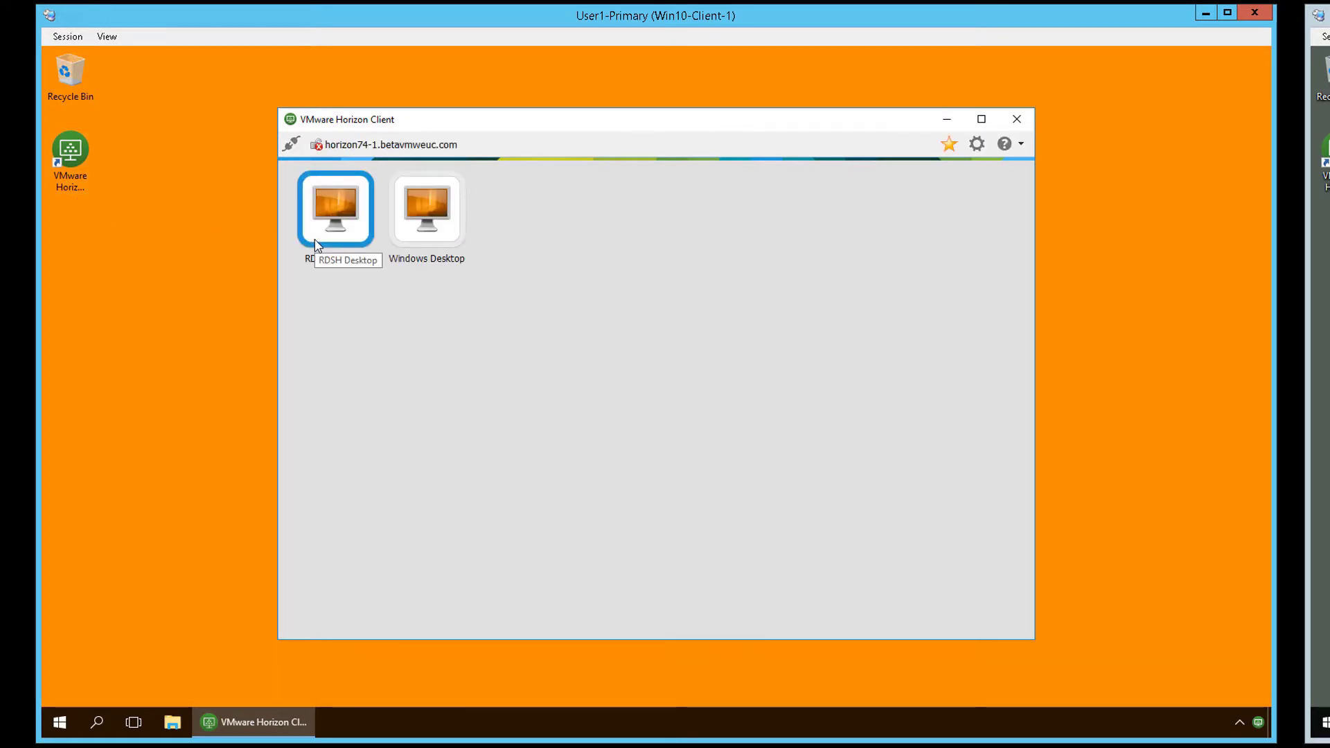
pyautogui.doubleClick(316, 243)
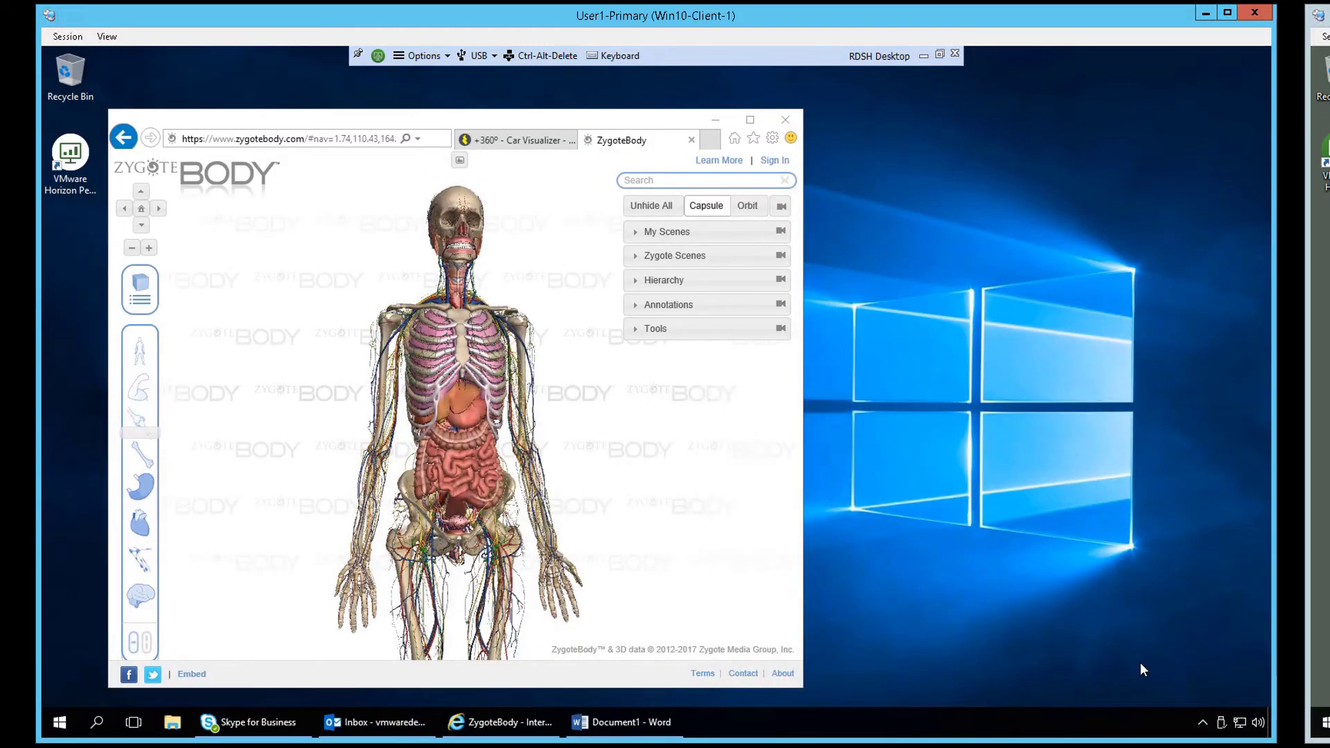
# Invite user2 by e-mail via Session Collaboration, send it, and open User2's Mail inbox.
pyautogui.click(1200, 721)
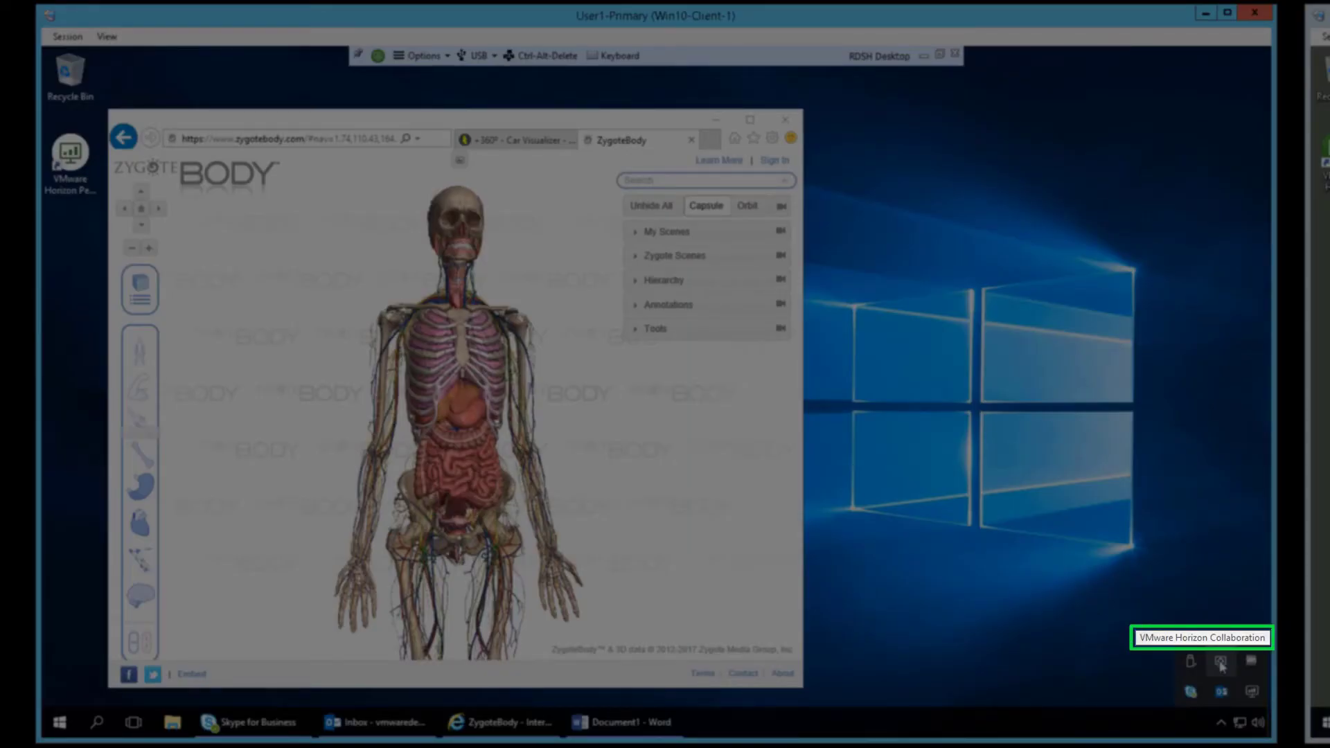
pyautogui.click(1220, 663)
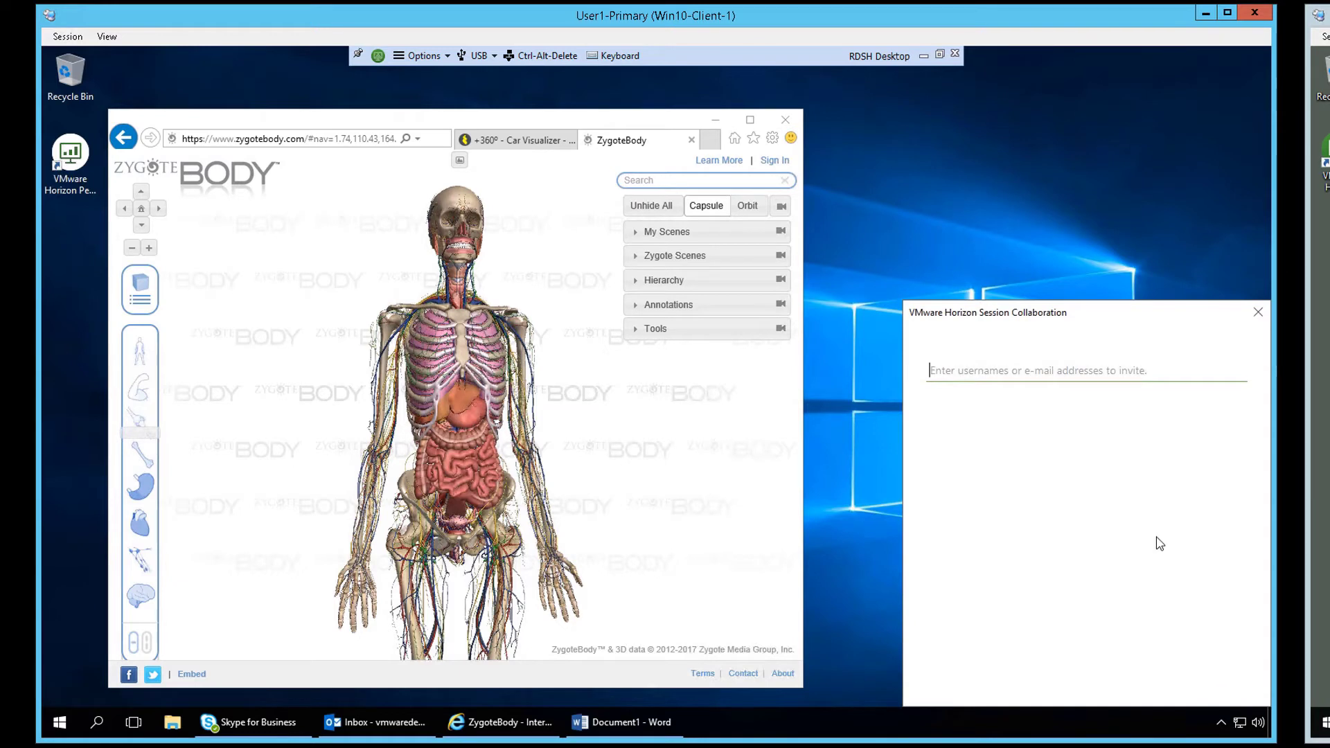
pyautogui.write('user2')
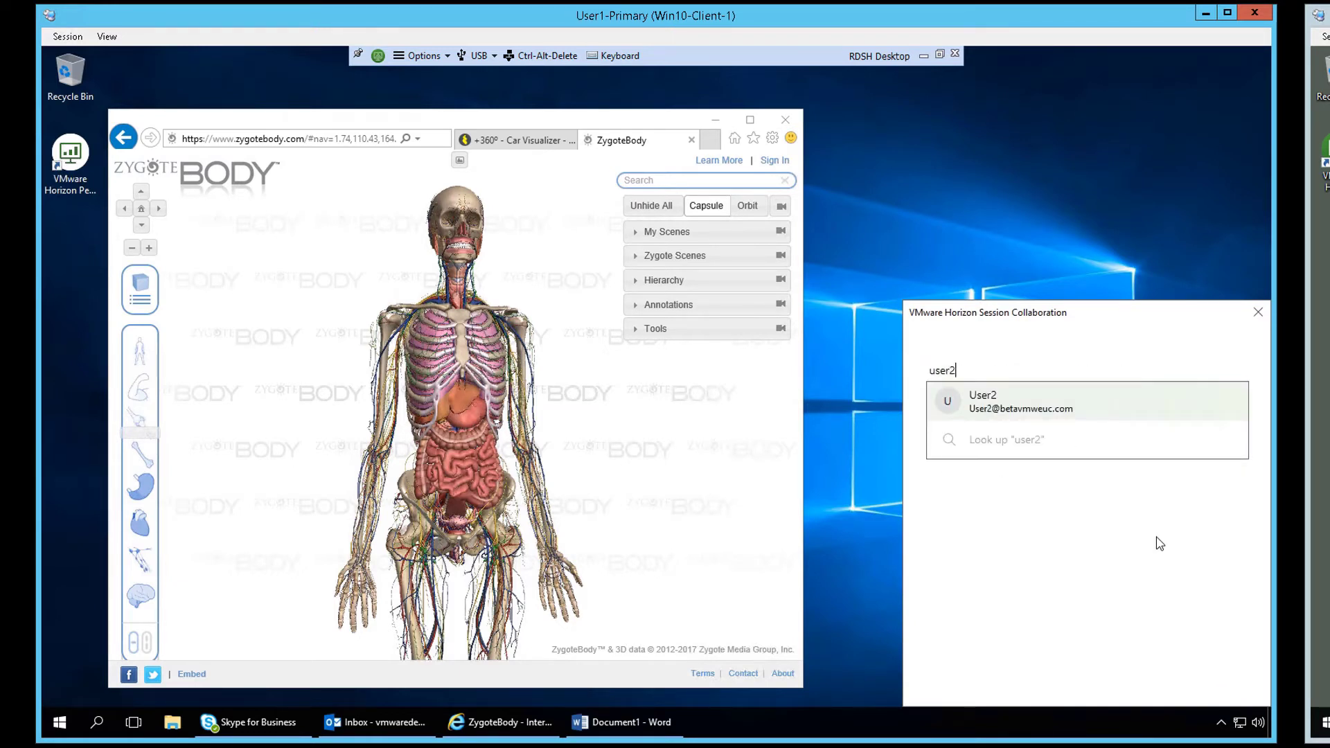
pyautogui.click(1081, 406)
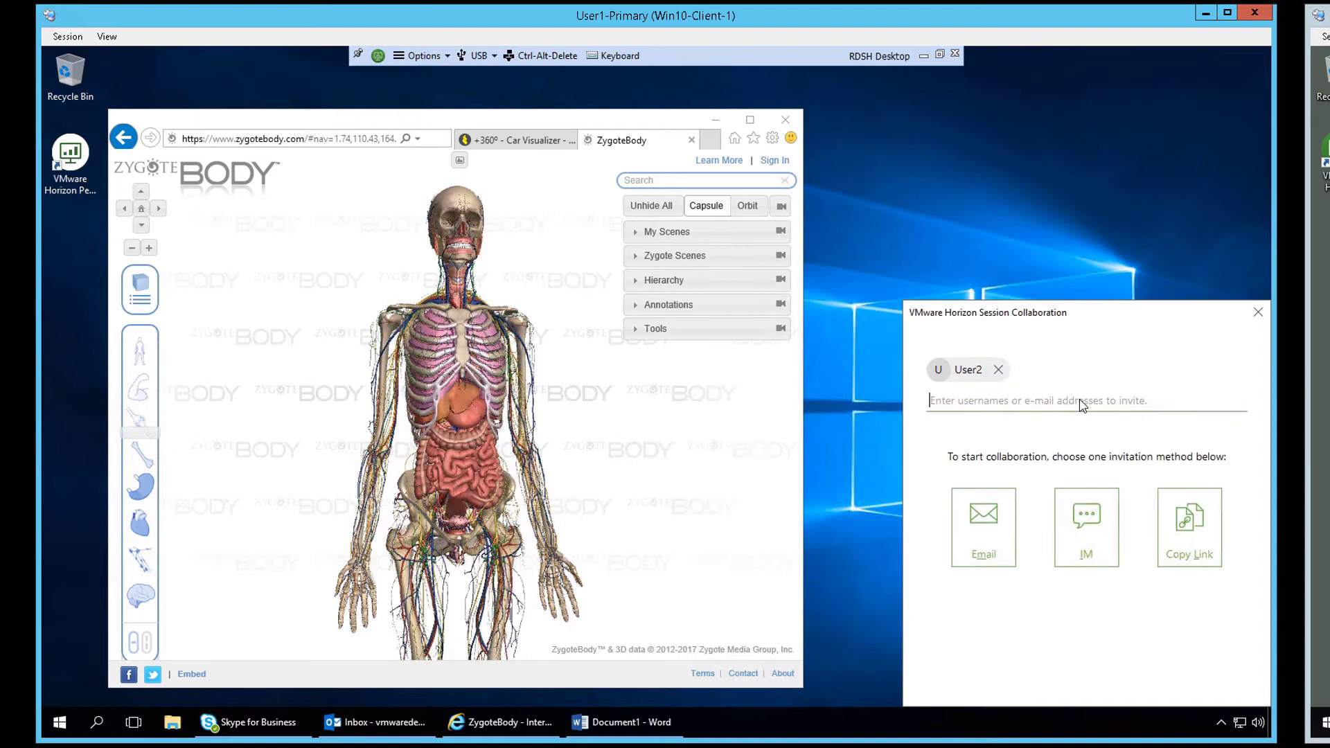
pyautogui.click(1000, 539)
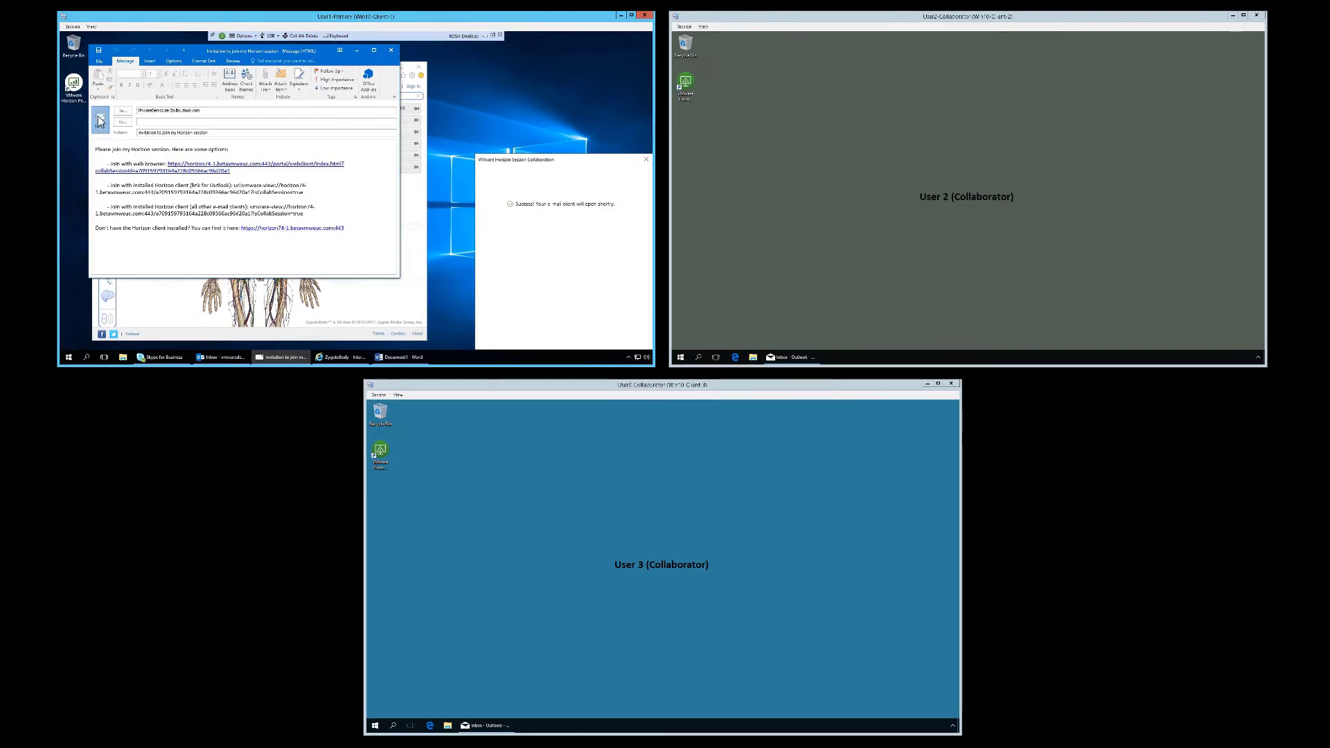
pyautogui.click(100, 122)
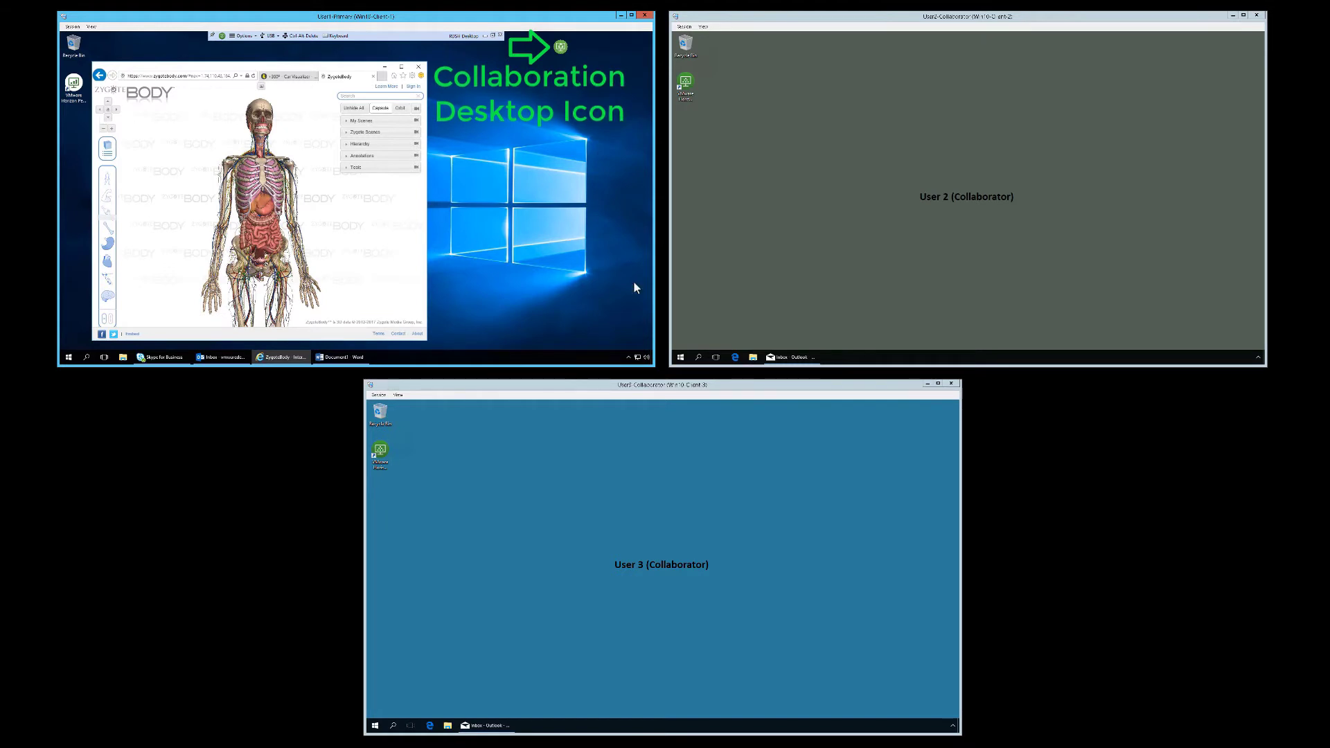
pyautogui.click(784, 358)
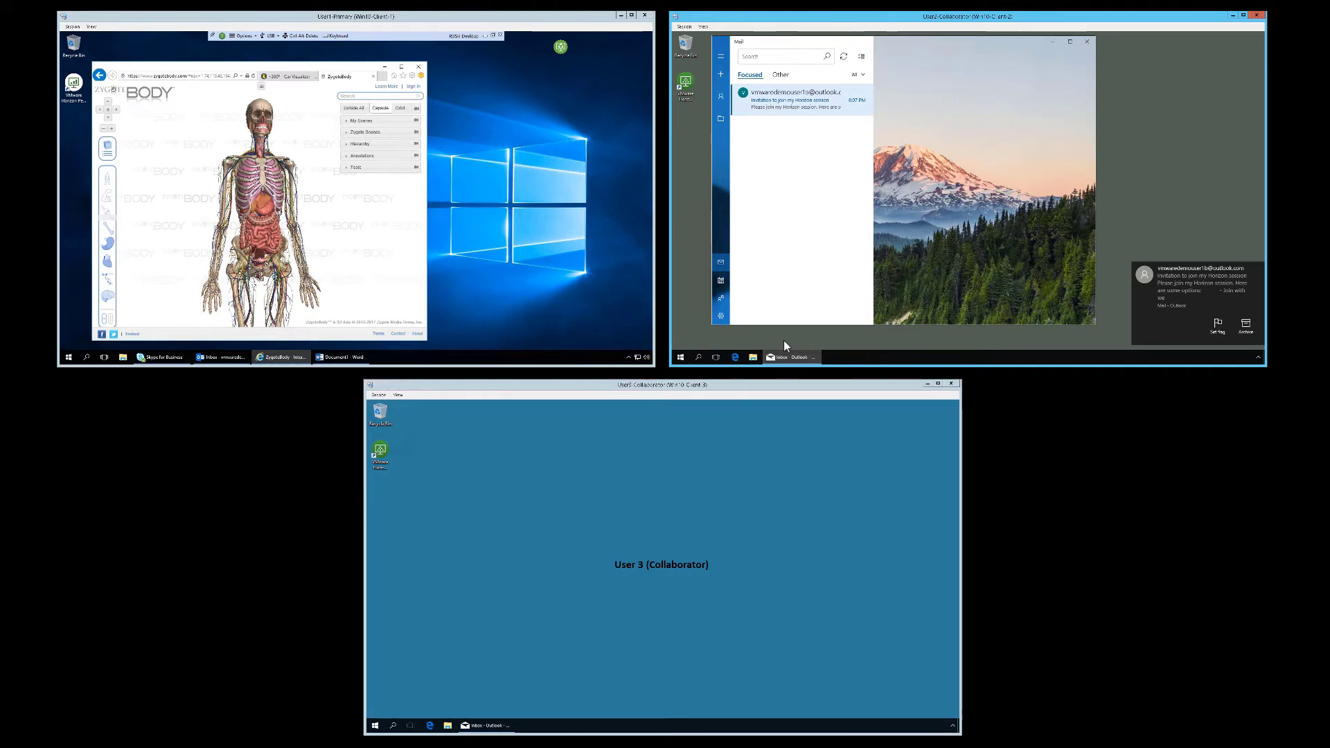
# As User2, open the invitation e-mail and join the session through the vmware-view link.
pyautogui.click(779, 108)
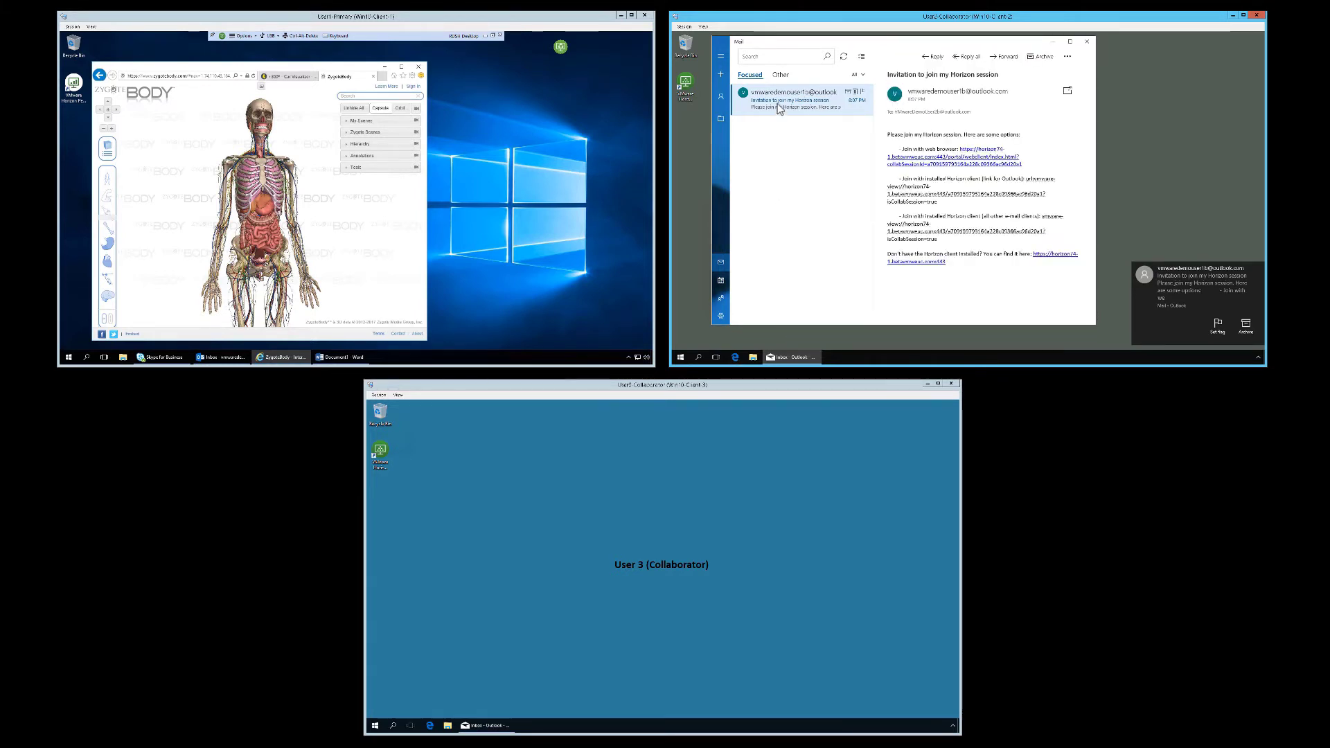
pyautogui.click(927, 240)
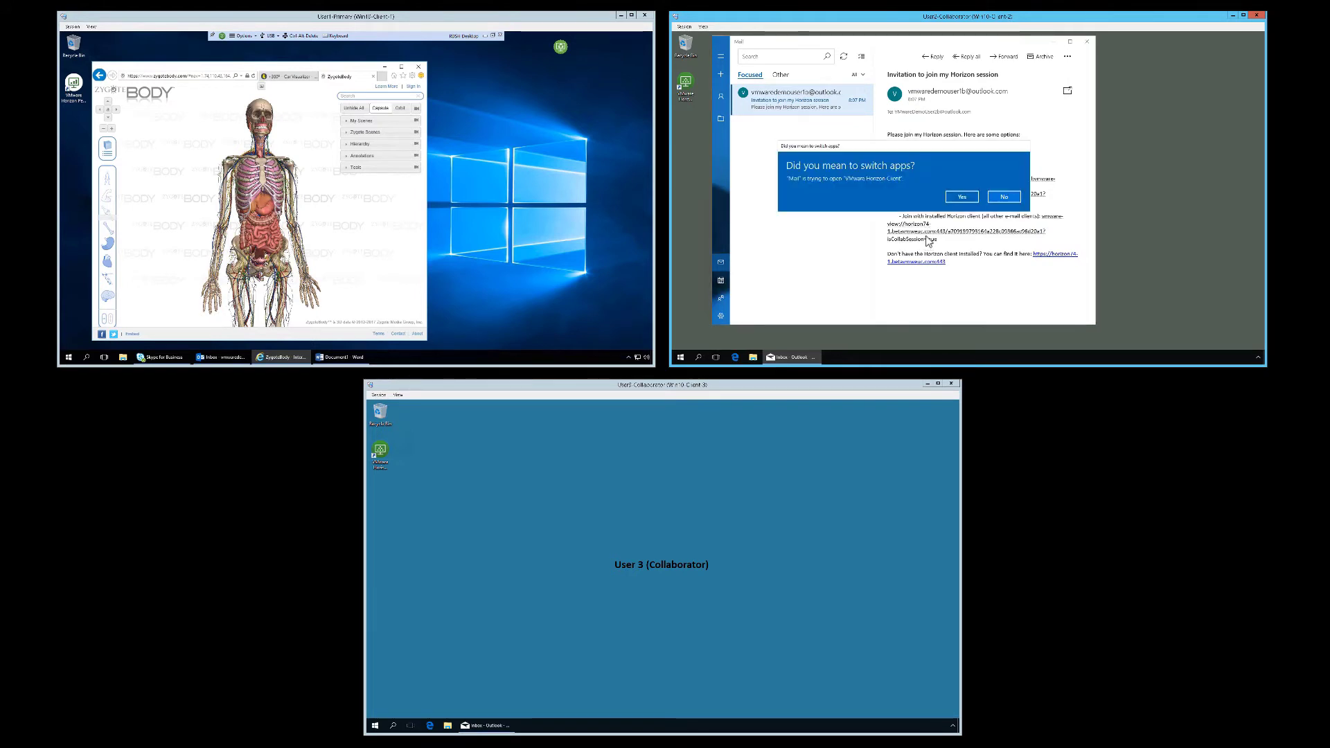
pyautogui.click(962, 197)
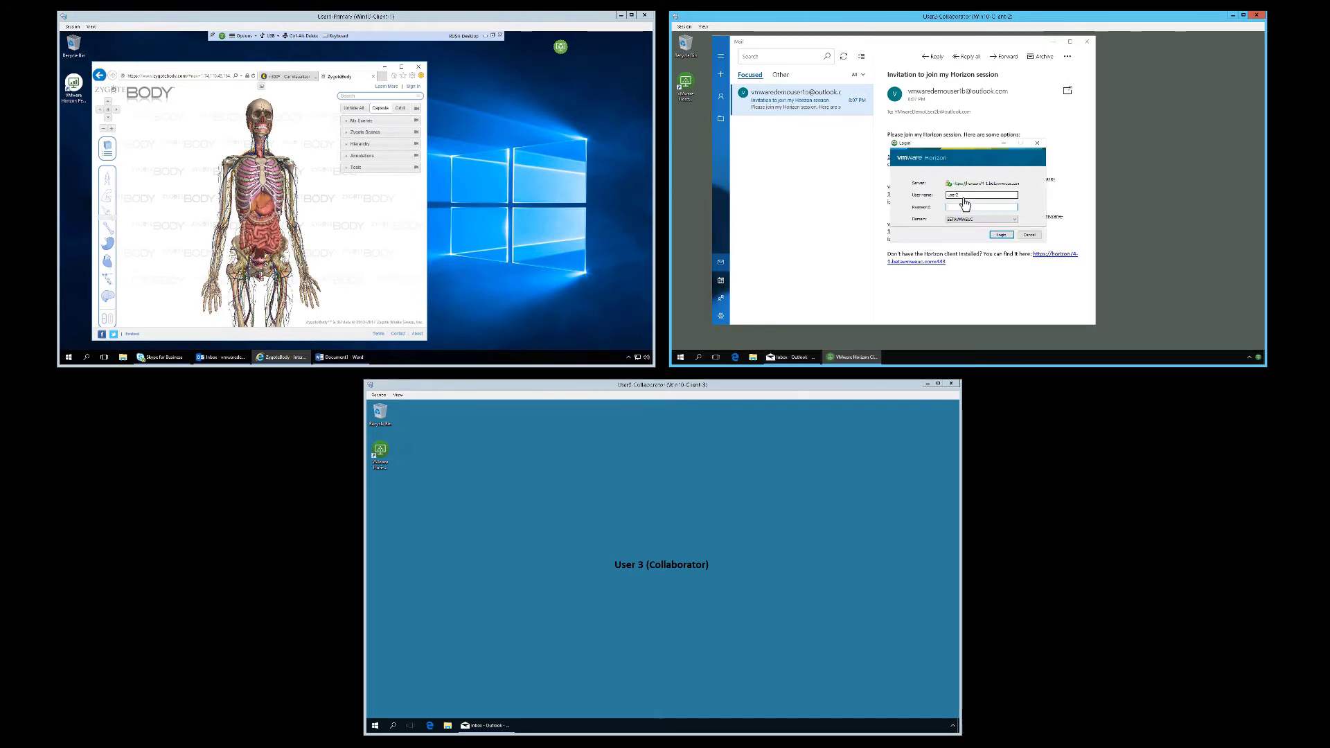
pyautogui.press('Return')
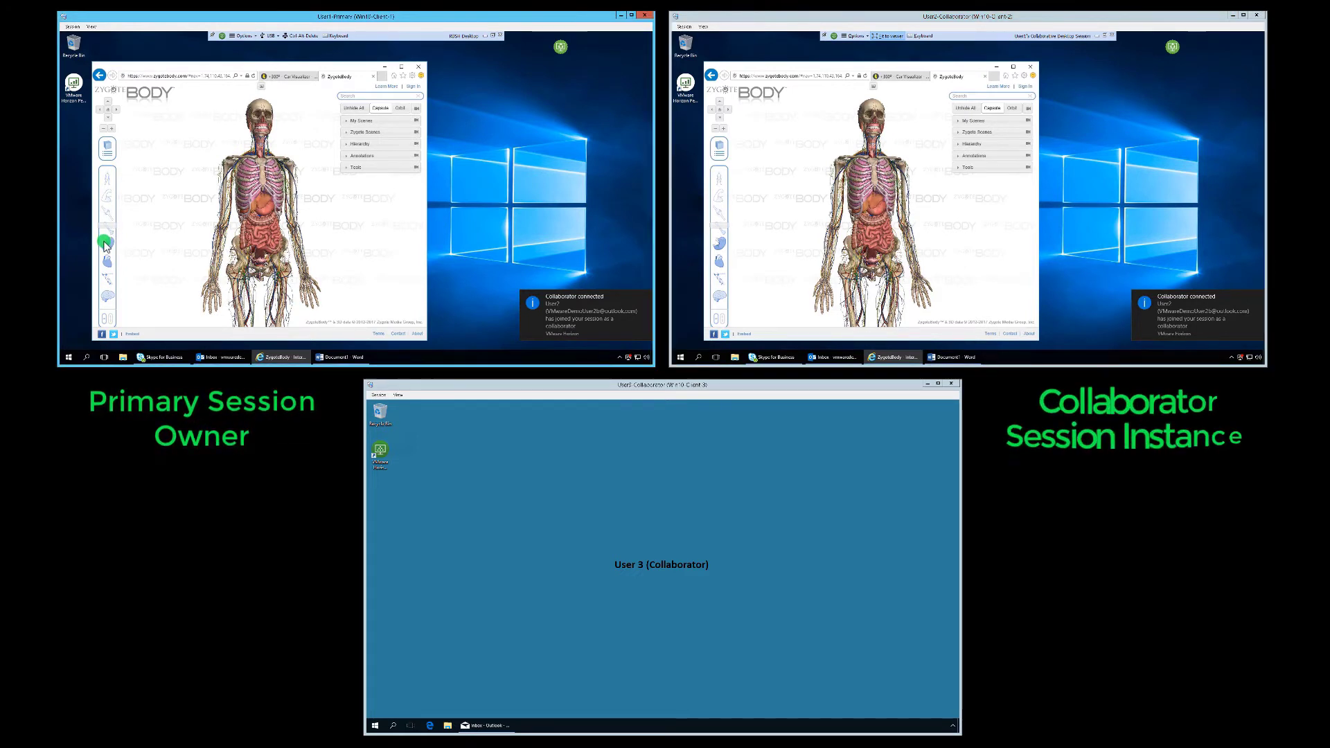
# Hide and restore the anatomy model layers, then type 'User1 has control' in Word.
pyautogui.click(719, 260)
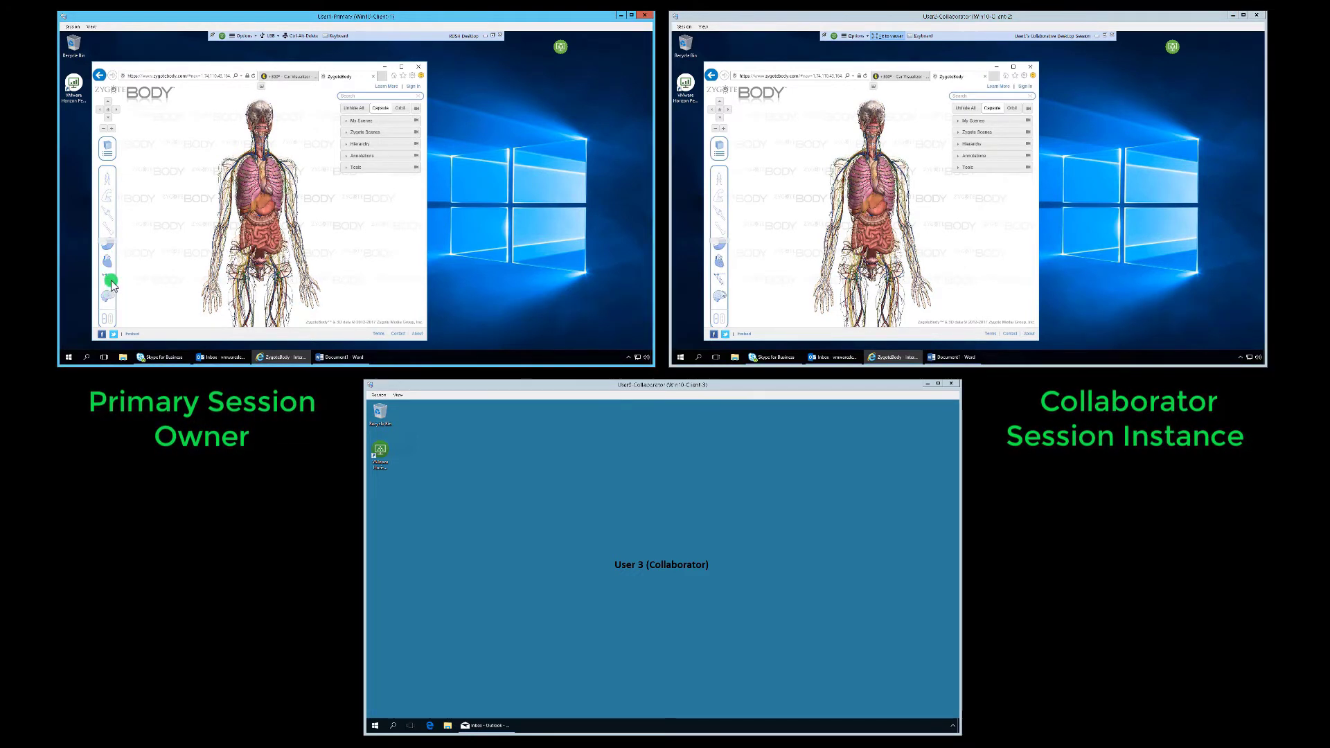
pyautogui.click(720, 279)
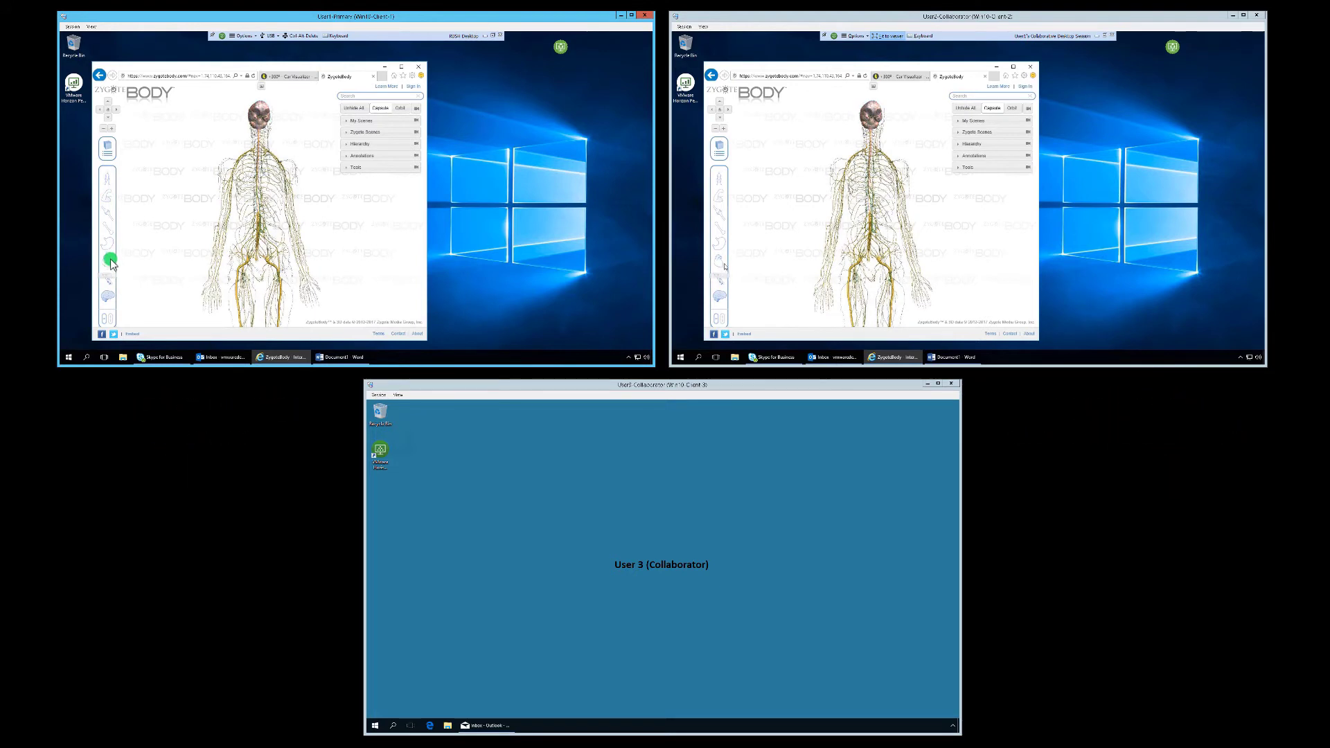
pyautogui.click(109, 232)
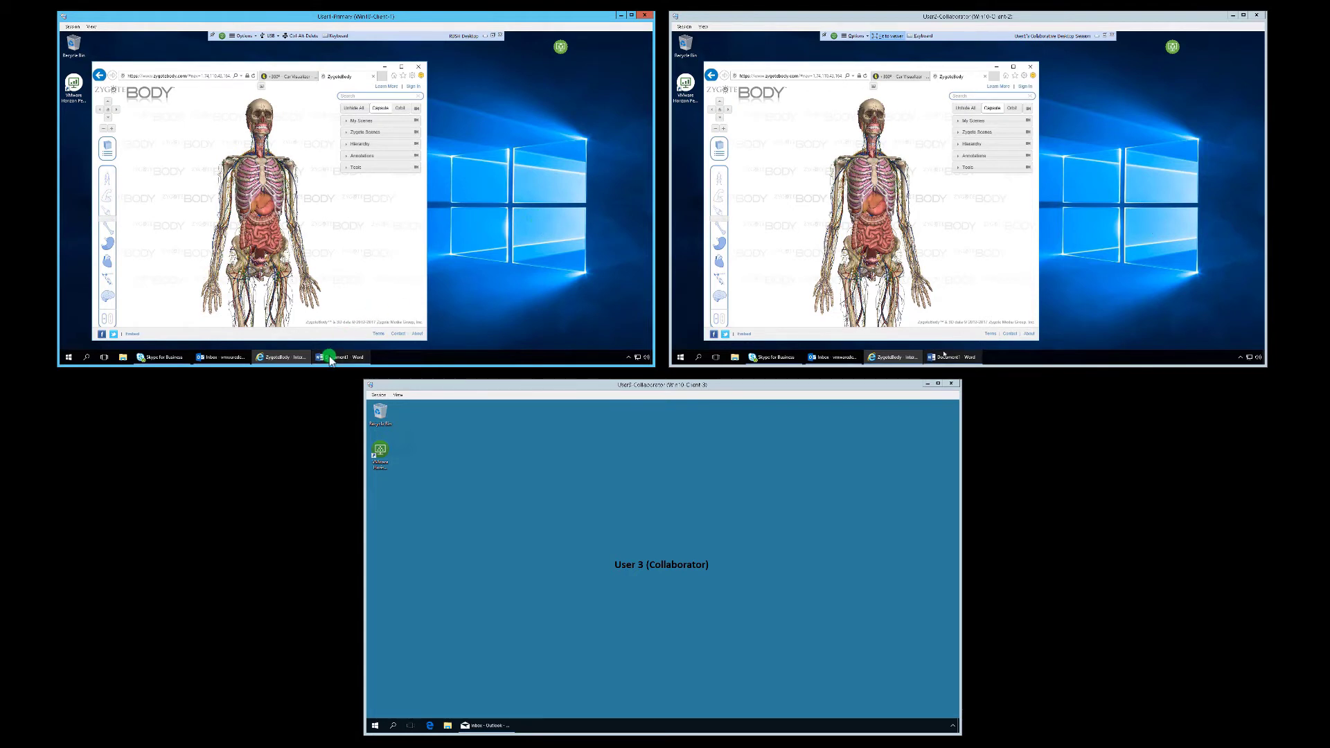
pyautogui.write('U')
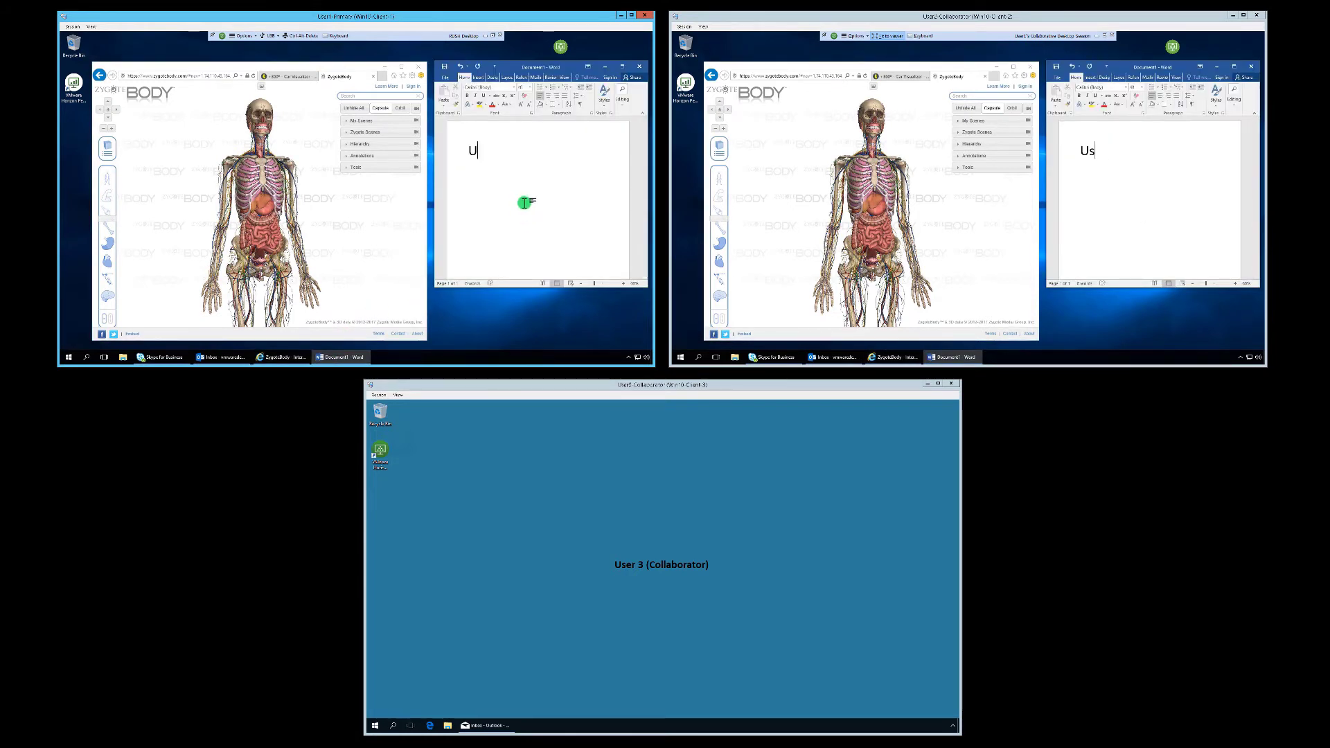
pyautogui.write('ser1 has control')
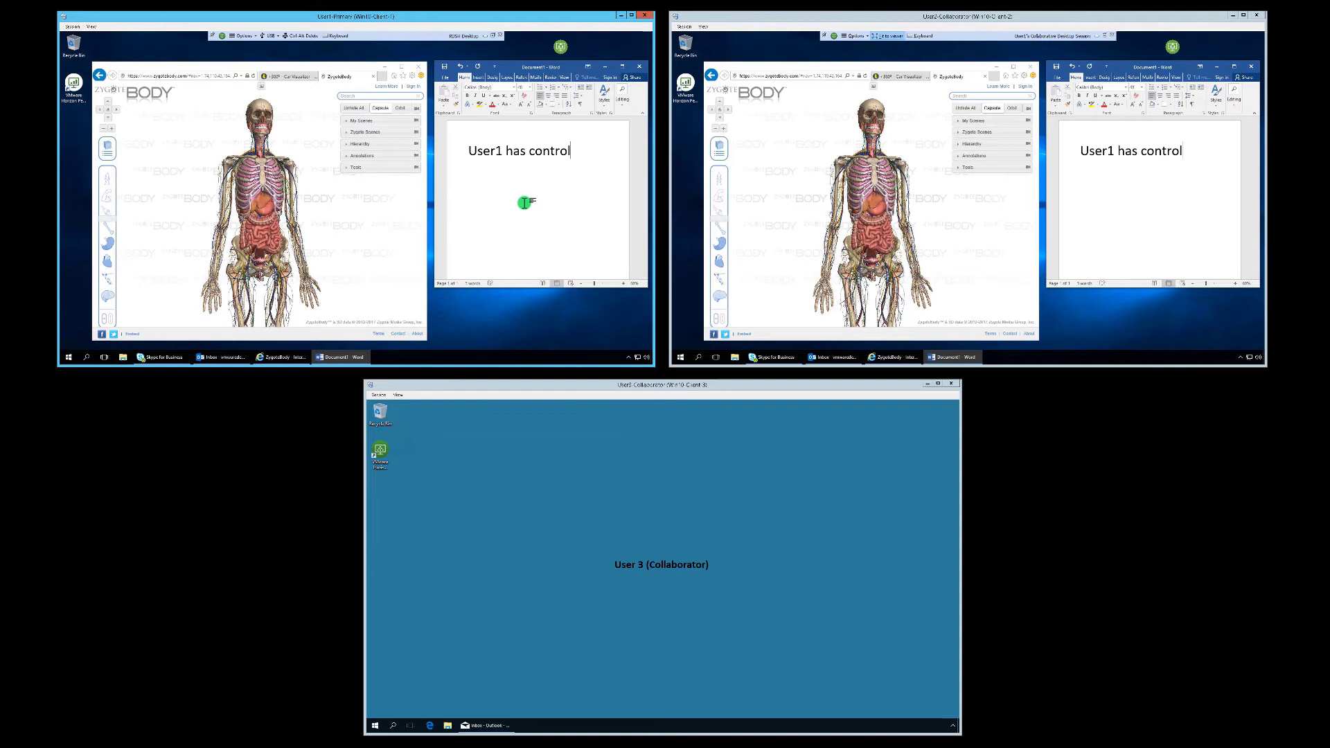
# Hand mouse and keyboard control to User2 in Session Collaboration.
pyautogui.click(628, 356)
pyautogui.click(627, 343)
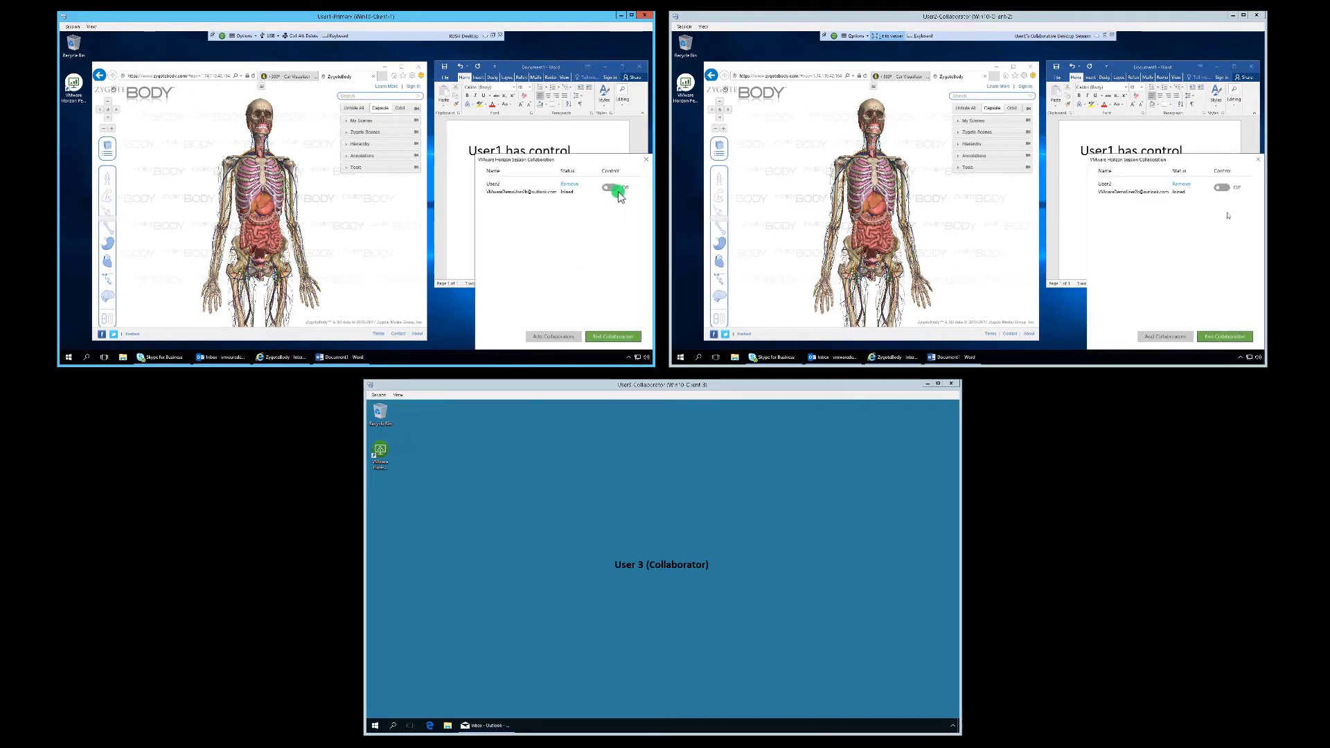
pyautogui.click(611, 188)
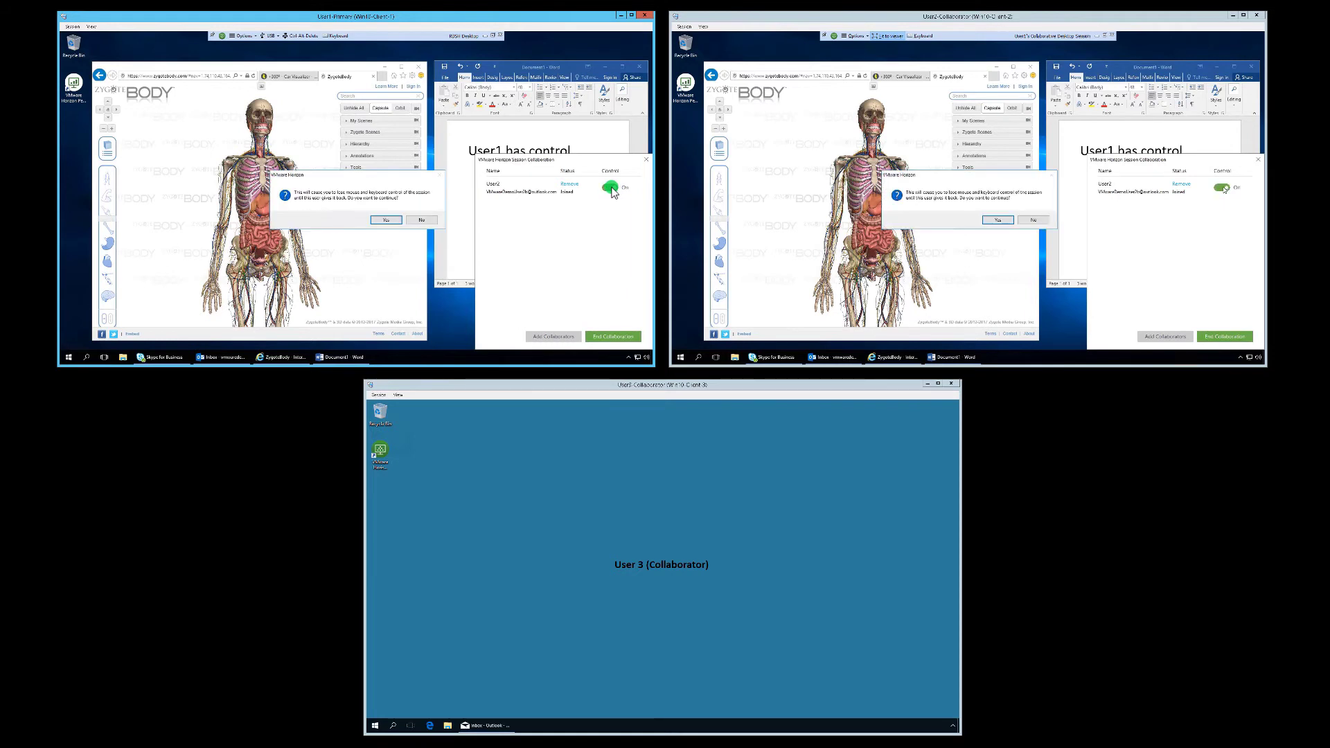
pyautogui.click(421, 221)
pyautogui.click(386, 221)
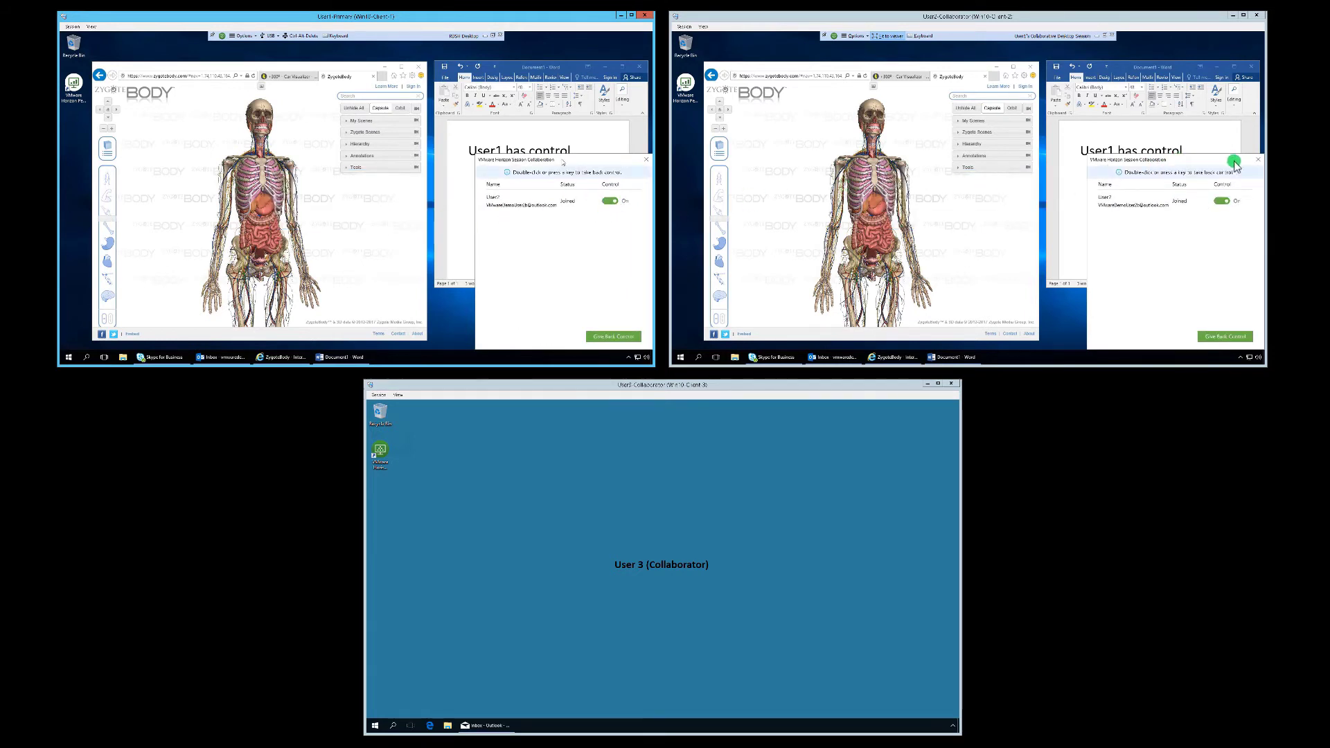
pyautogui.click(1257, 160)
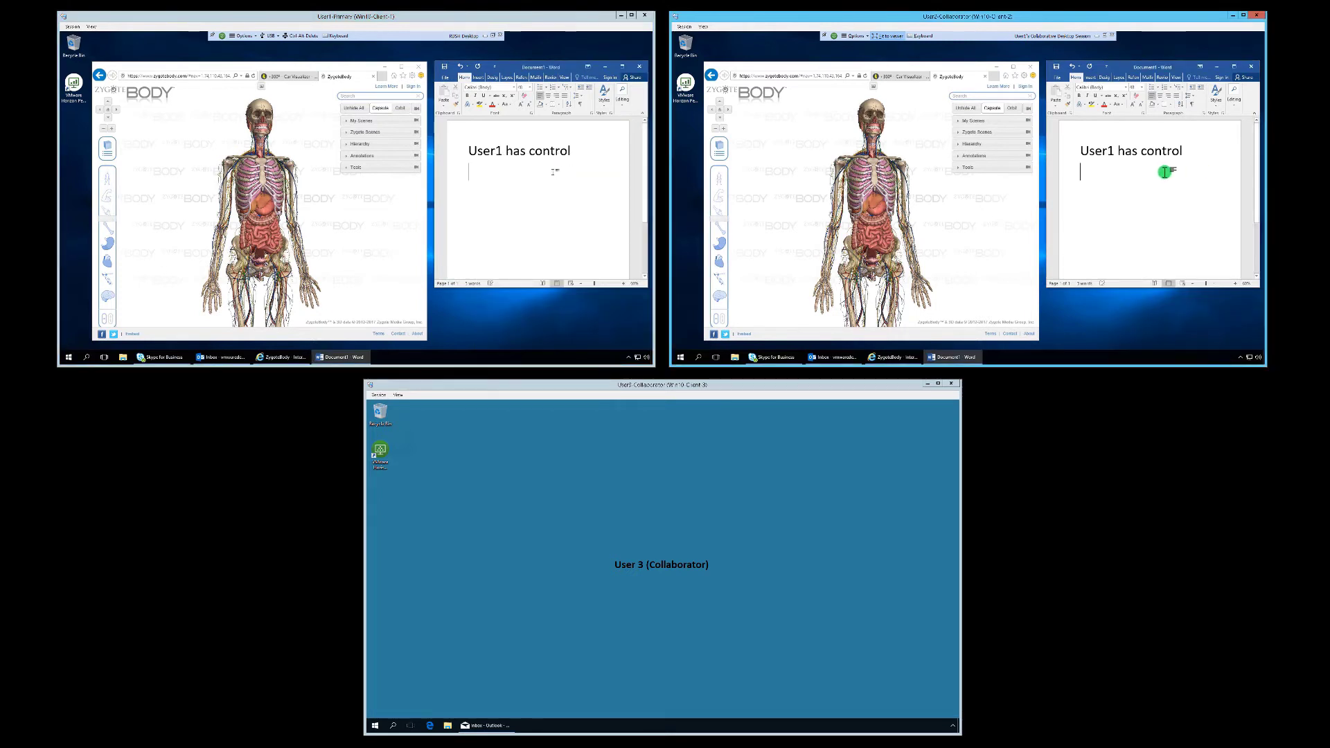
# As User2, type 'User2 now has control', toggle organ layers and rotate the body sideways.
pyautogui.write('User2 now has ')
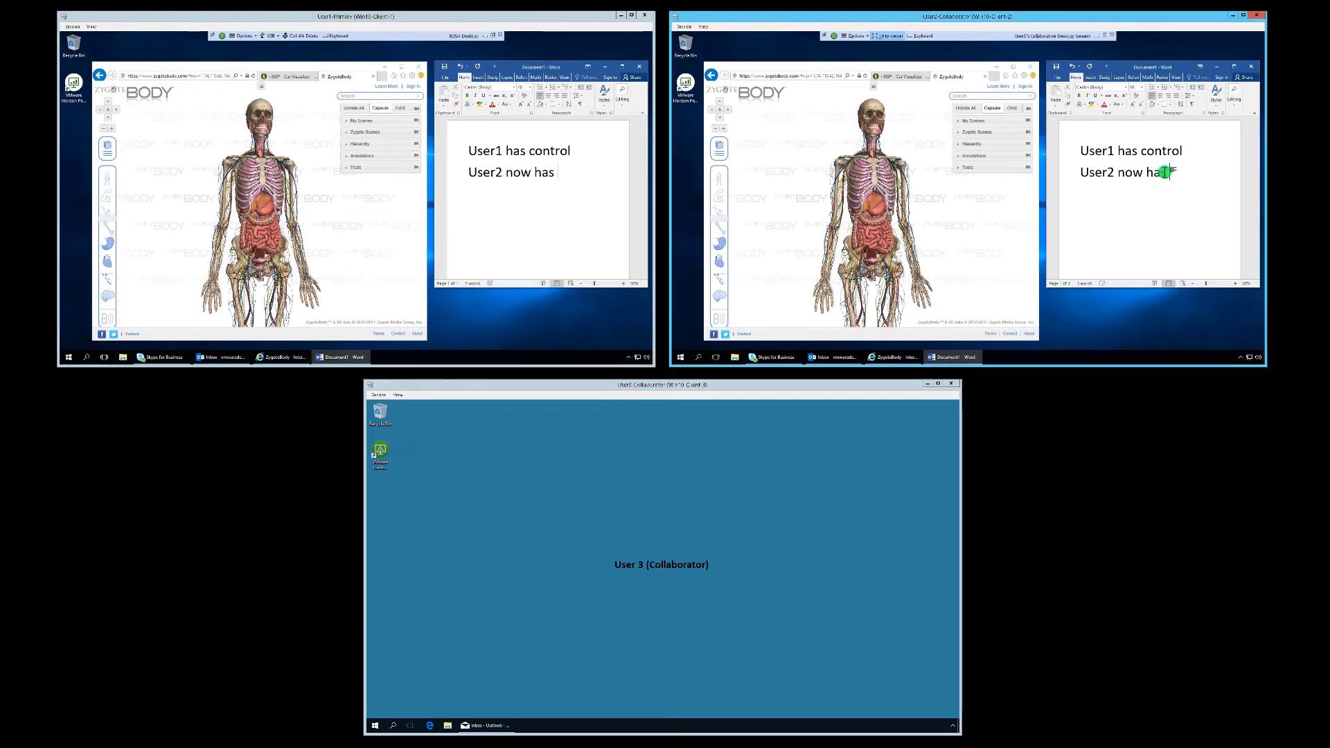
pyautogui.write('control')
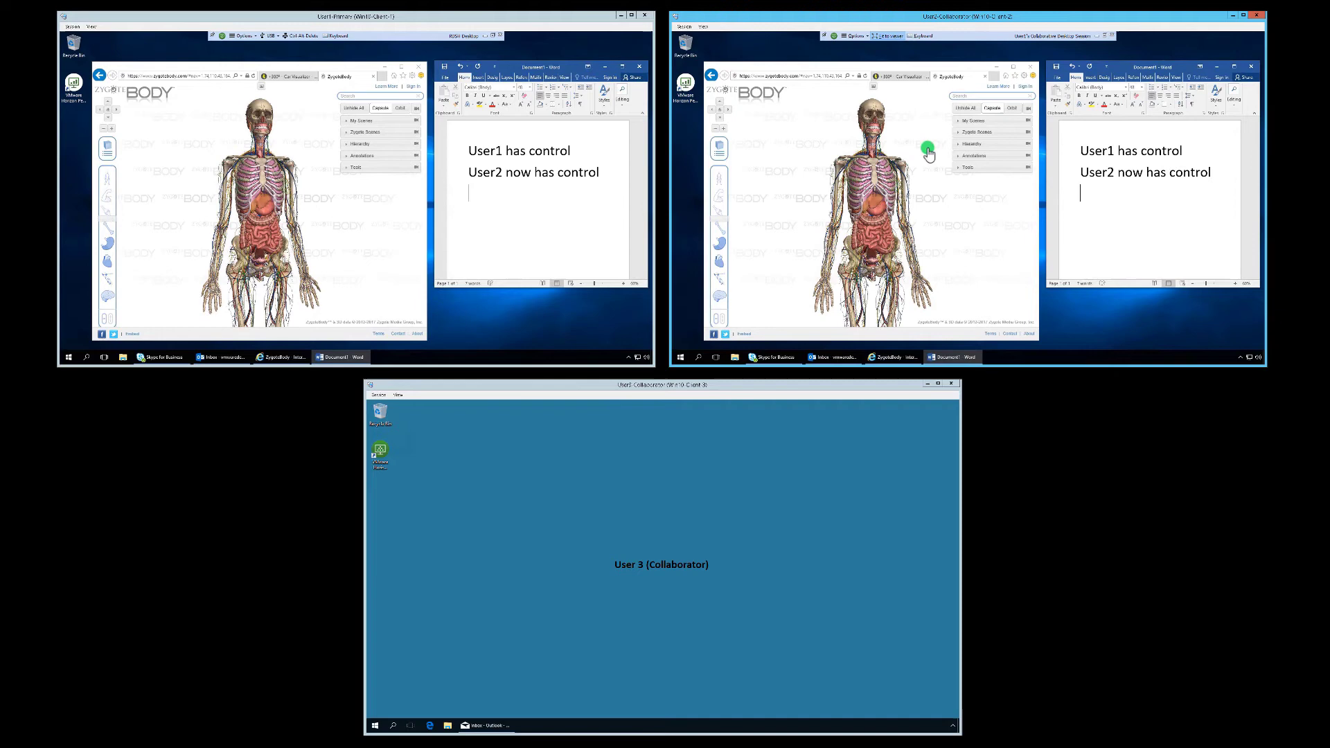
pyautogui.click(720, 245)
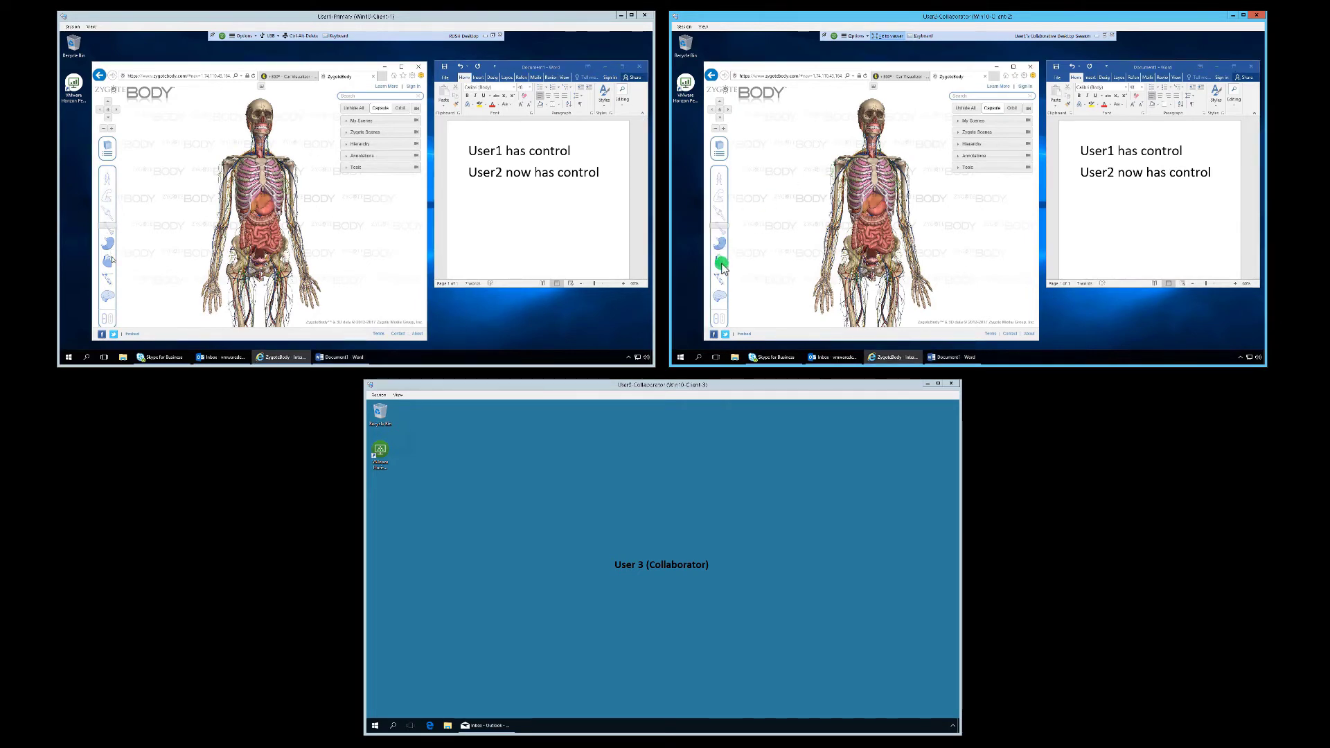
pyautogui.click(719, 261)
pyautogui.click(720, 262)
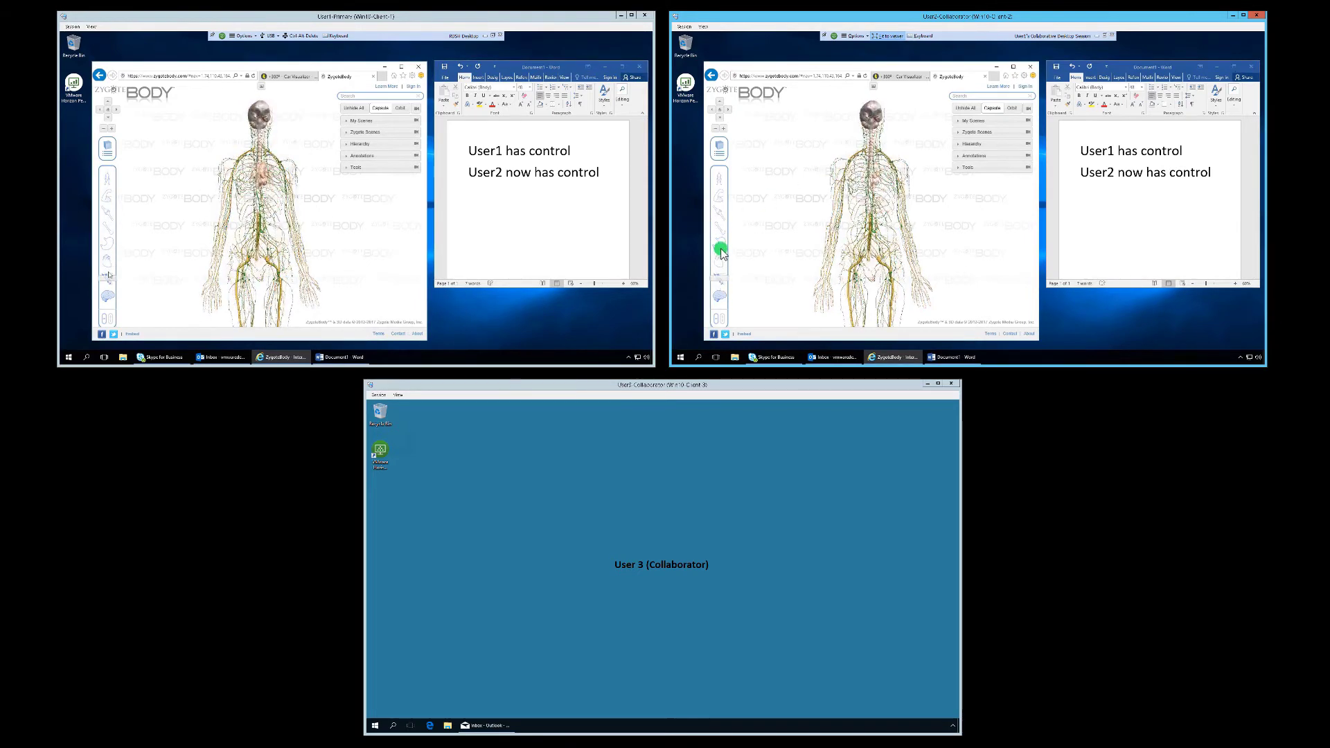
pyautogui.click(719, 244)
pyautogui.moveTo(871, 217); pyautogui.dragTo(679, 201)
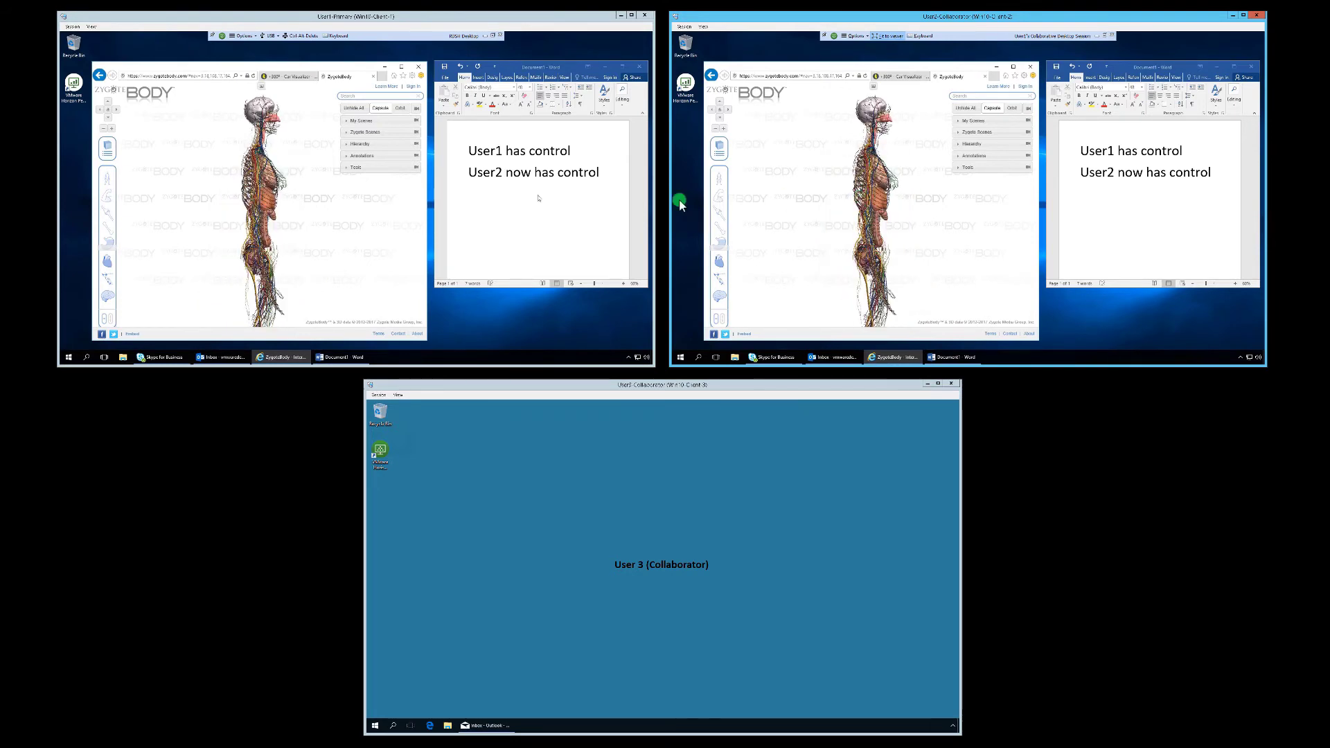
# Retake control as User1 and add the line 'User1 has control again'.
pyautogui.click(557, 202)
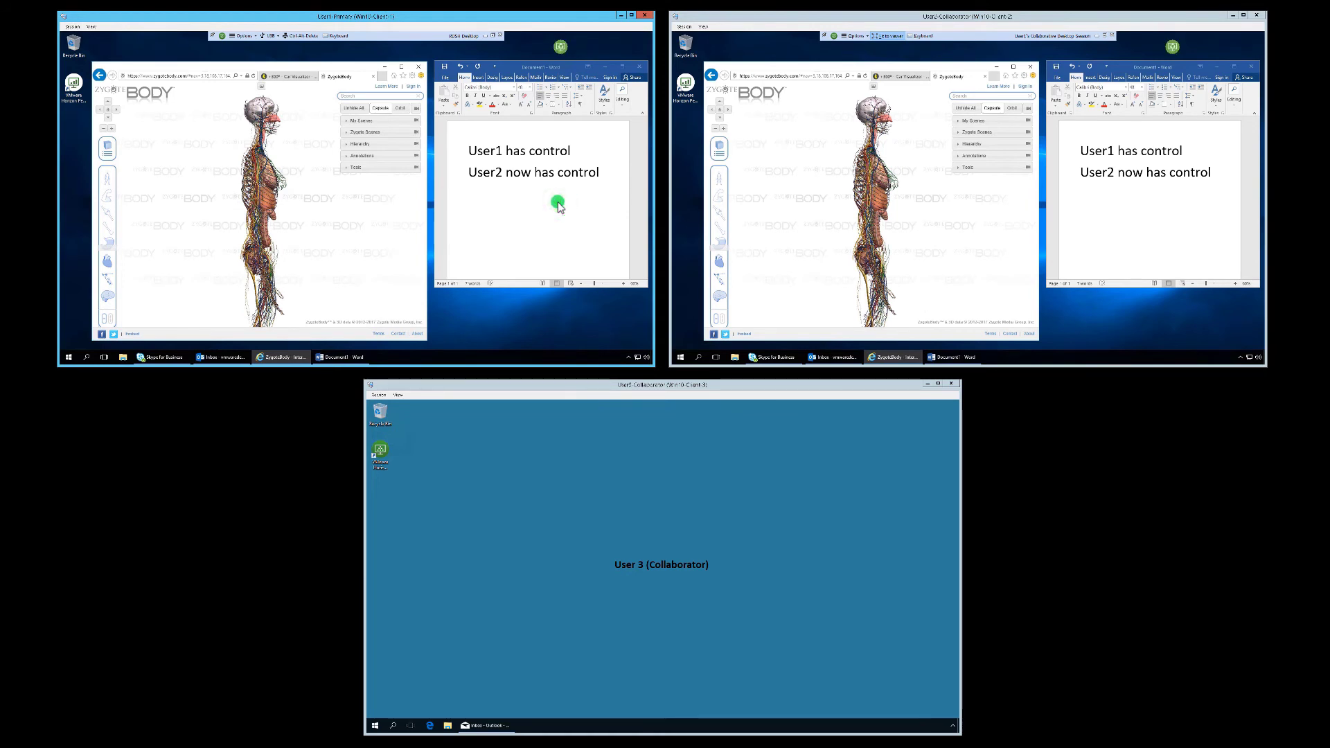
pyautogui.click(557, 202)
pyautogui.press('Return')
pyautogui.write('User1 ')
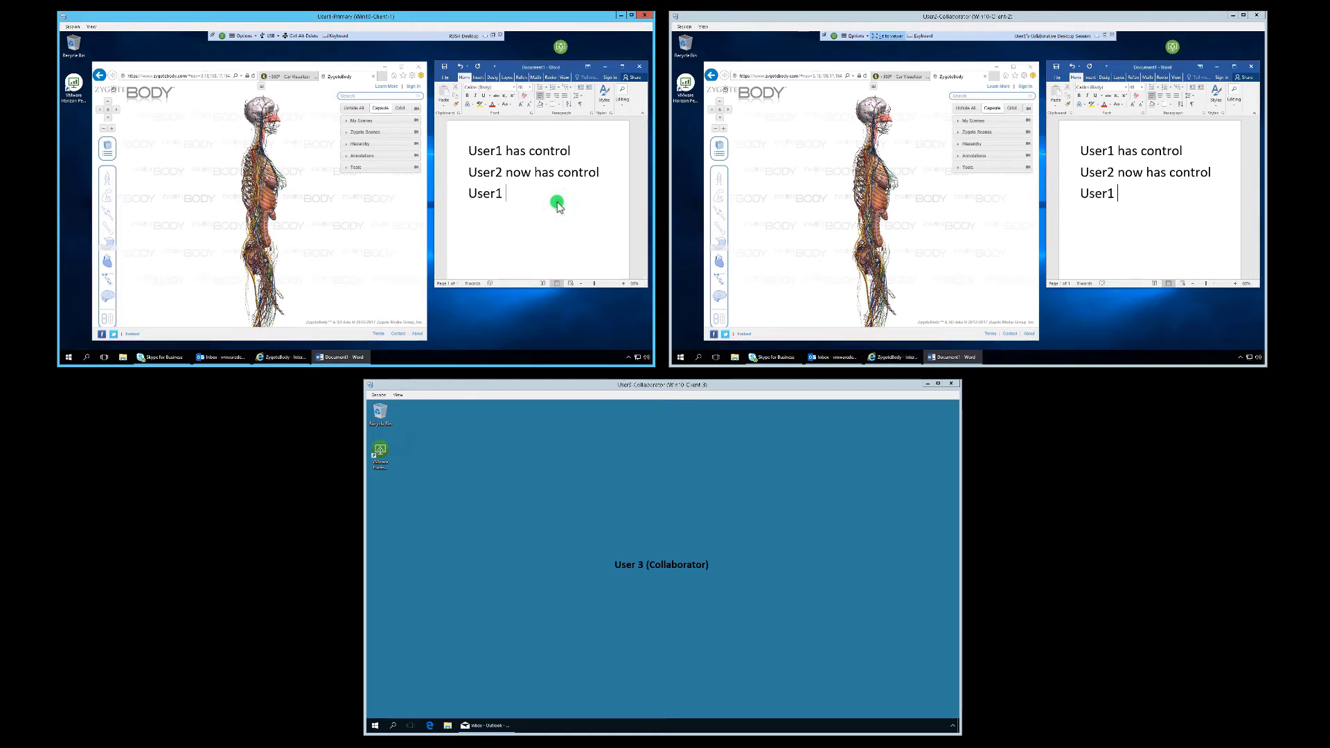
pyautogui.write('has control again')
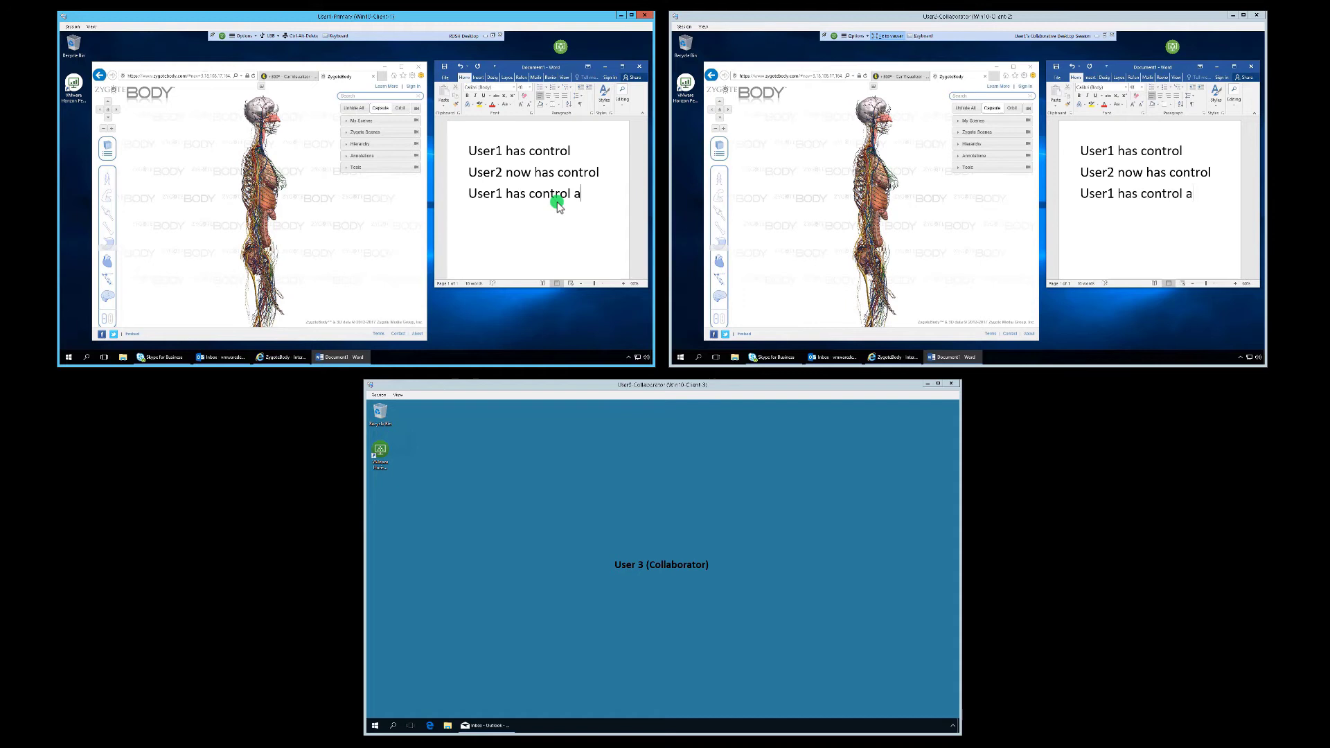
# Add user3 as a collaborator and choose the e-mail invitation option.
pyautogui.click(628, 357)
pyautogui.click(631, 328)
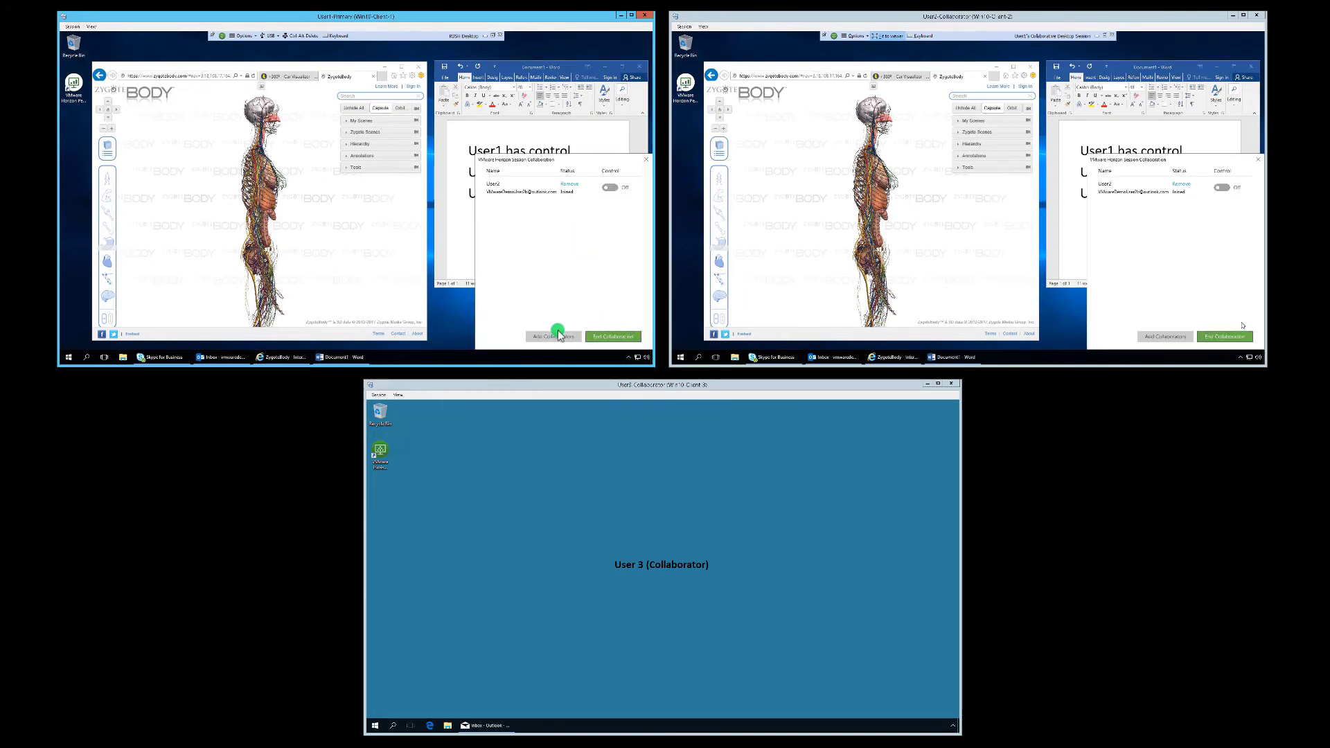
pyautogui.click(552, 311)
pyautogui.write('user3')
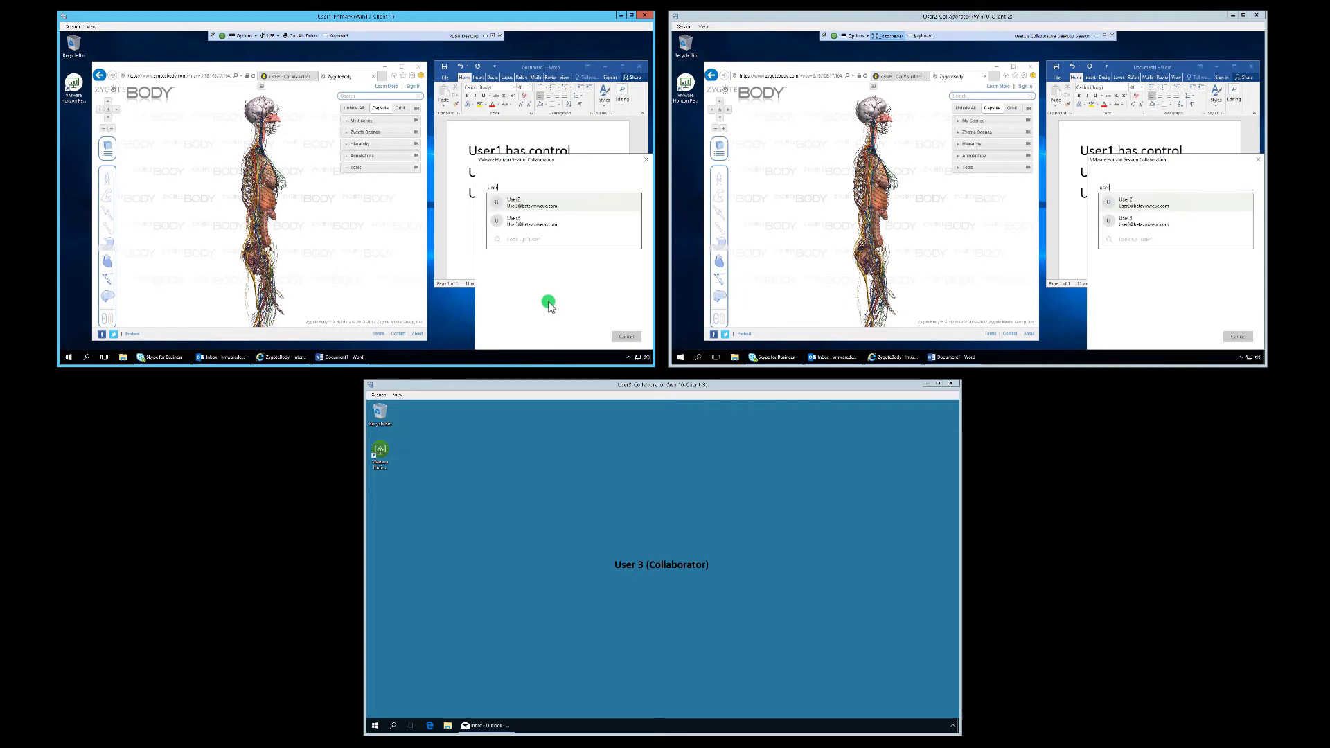
pyautogui.click(552, 205)
pyautogui.click(513, 257)
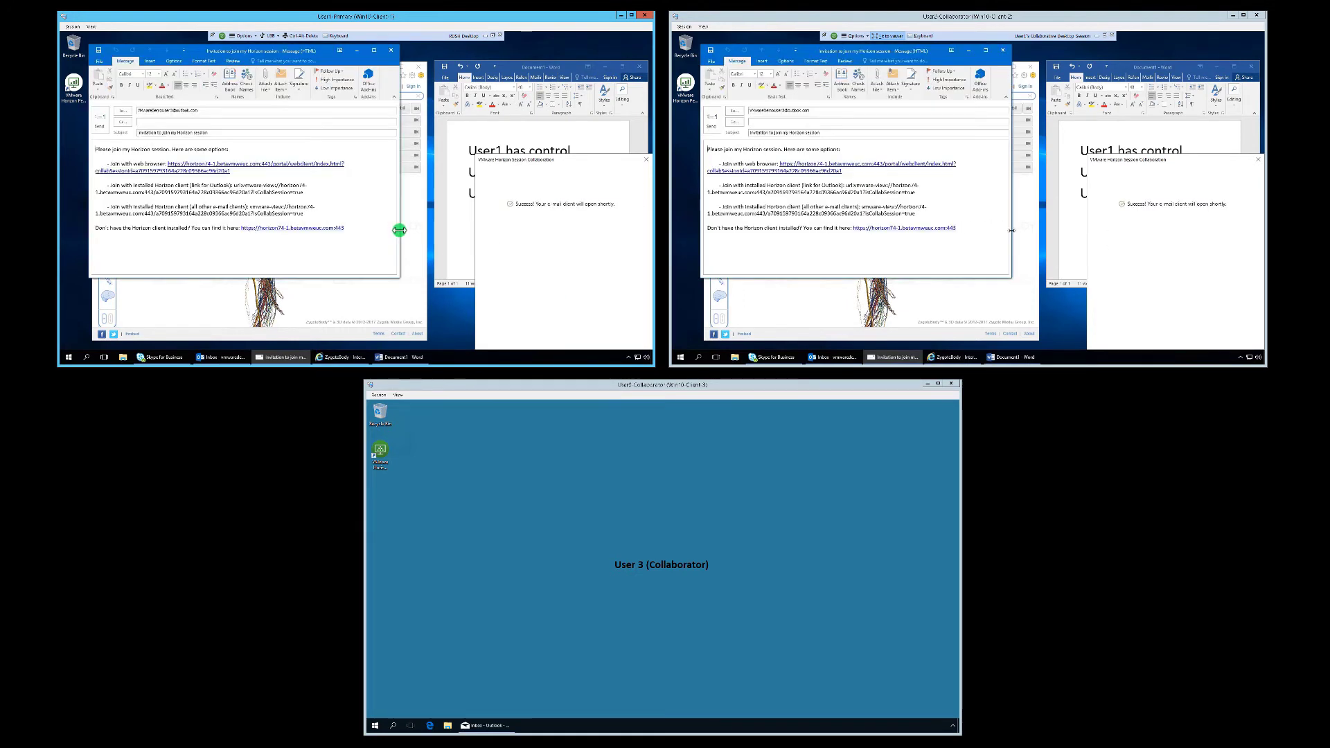
# Send the invitation, then as User3 open it in Mail and join via the web browser link.
pyautogui.click(99, 124)
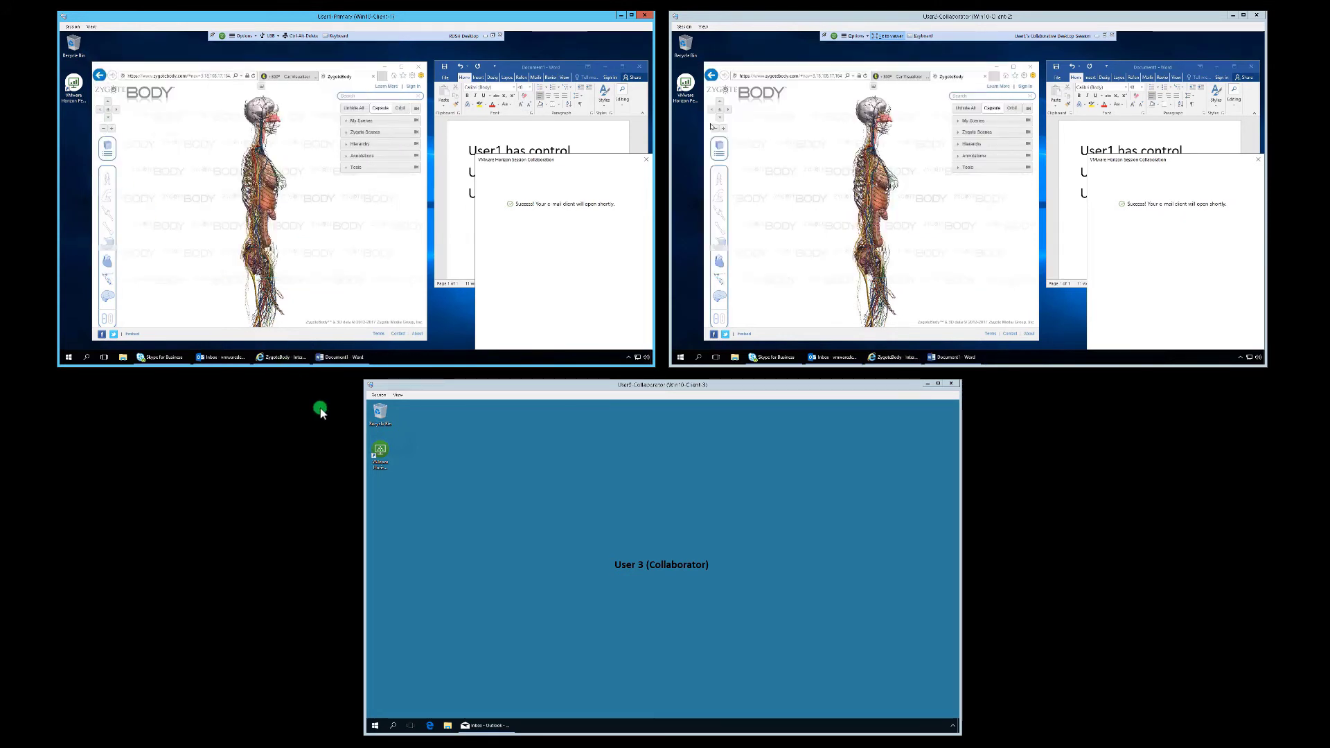
pyautogui.click(485, 726)
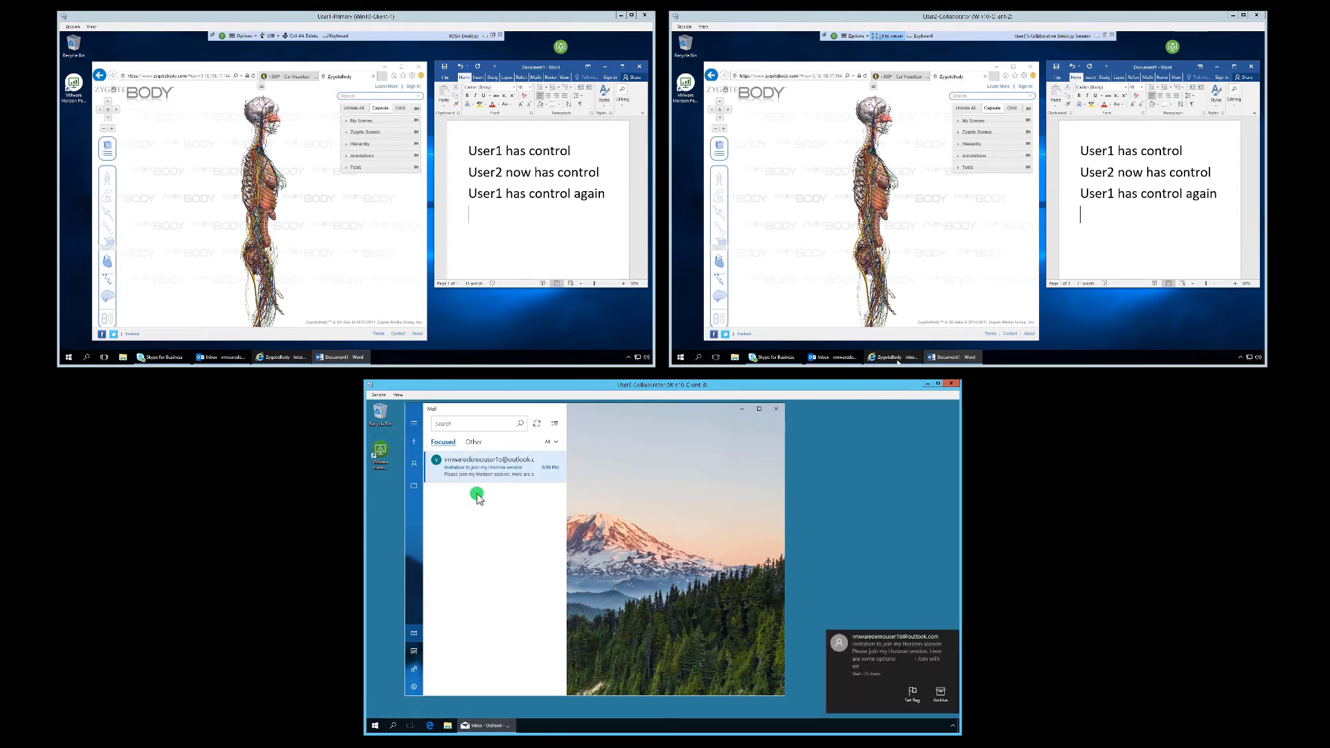
pyautogui.click(483, 467)
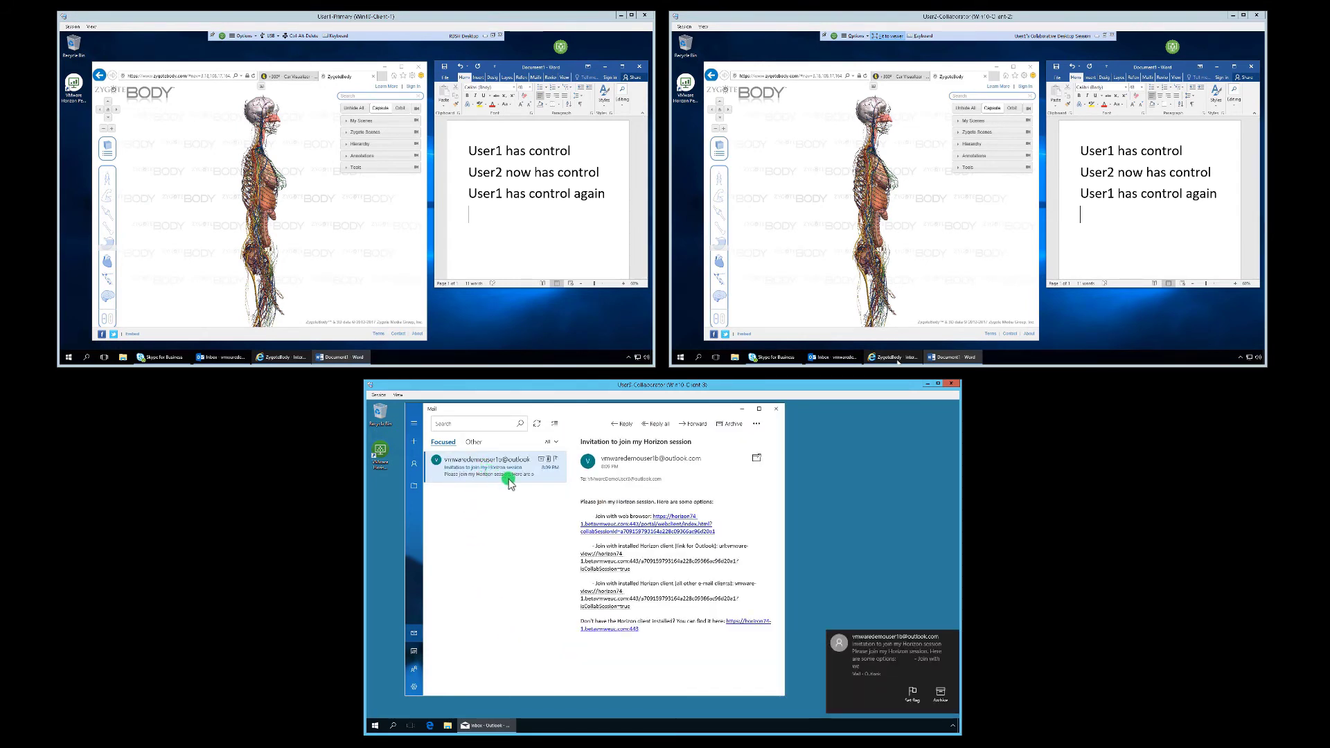
pyautogui.click(694, 529)
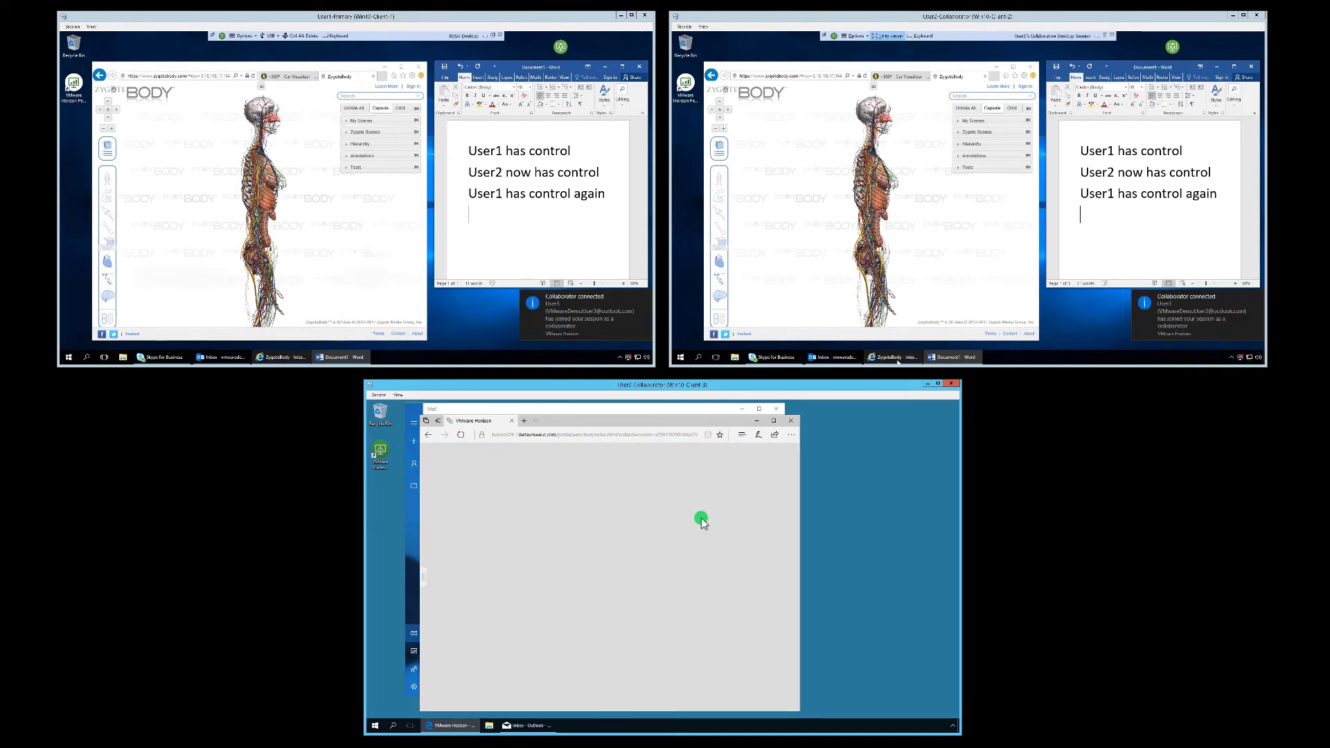
# Maximize User3's browser view and pass session control to the third user.
pyautogui.click(774, 420)
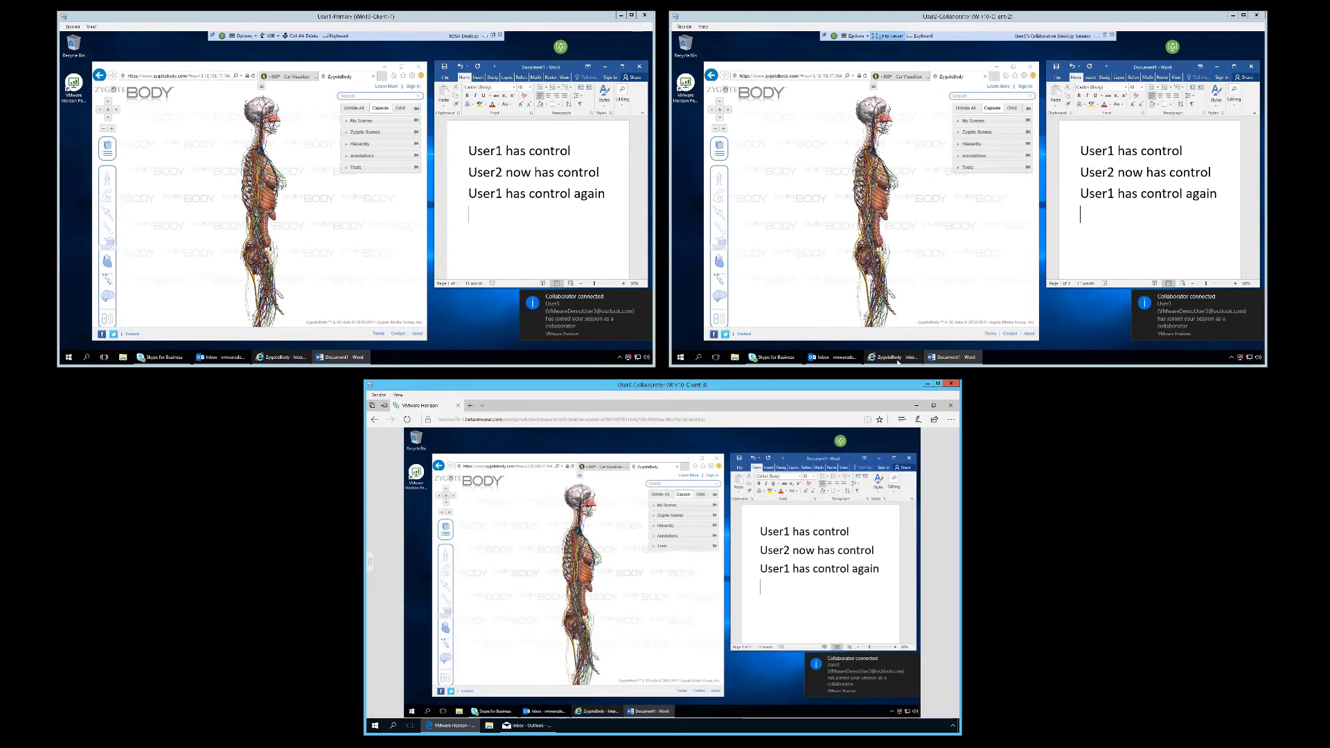
pyautogui.click(630, 359)
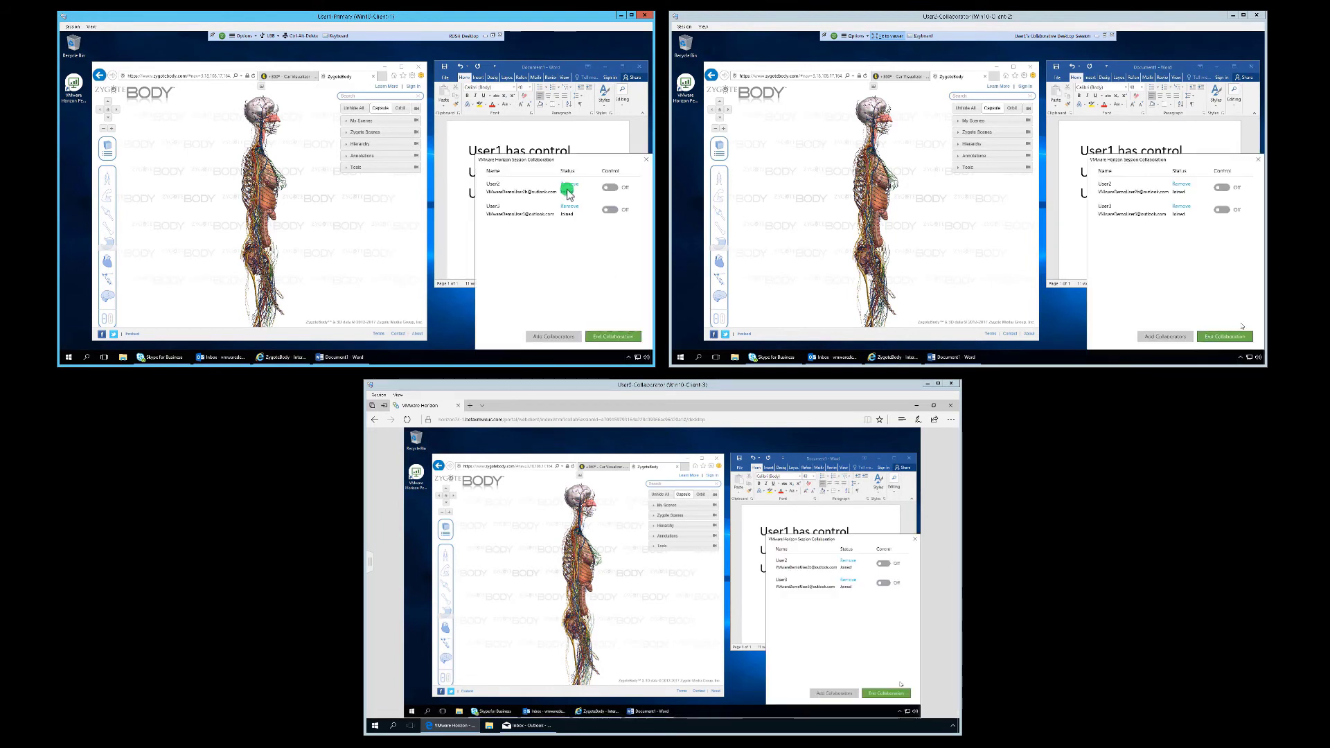
pyautogui.click(610, 210)
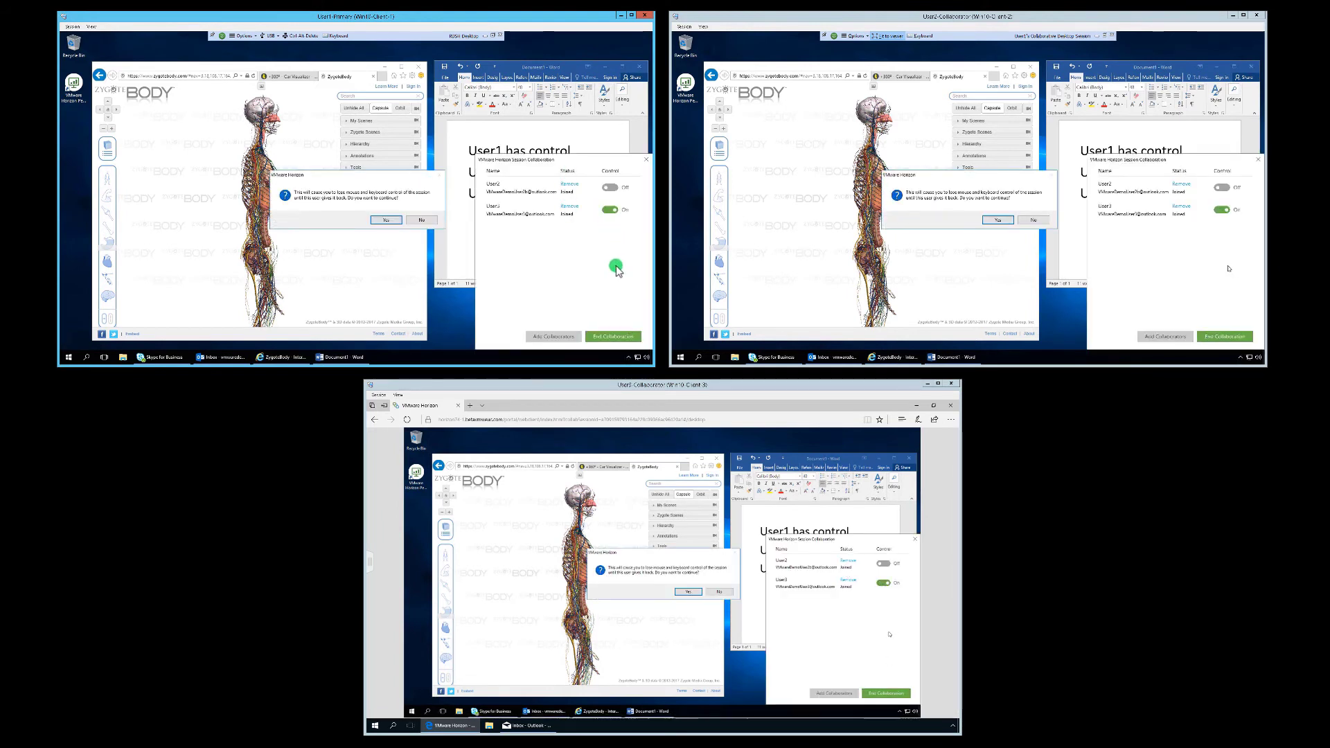
pyautogui.click(388, 220)
pyautogui.click(592, 259)
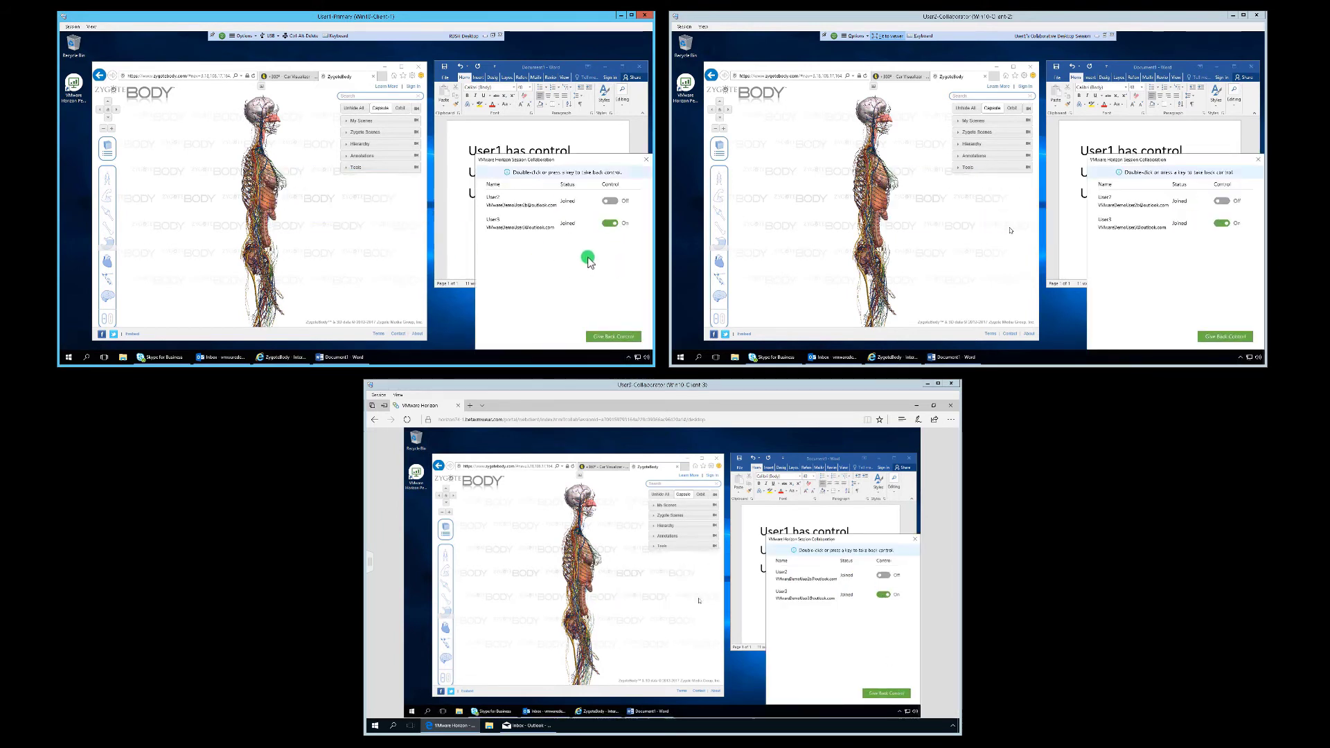
# Type 'User3 has control' as User3, then take control back as the host.
pyautogui.click(916, 543)
pyautogui.write('User')
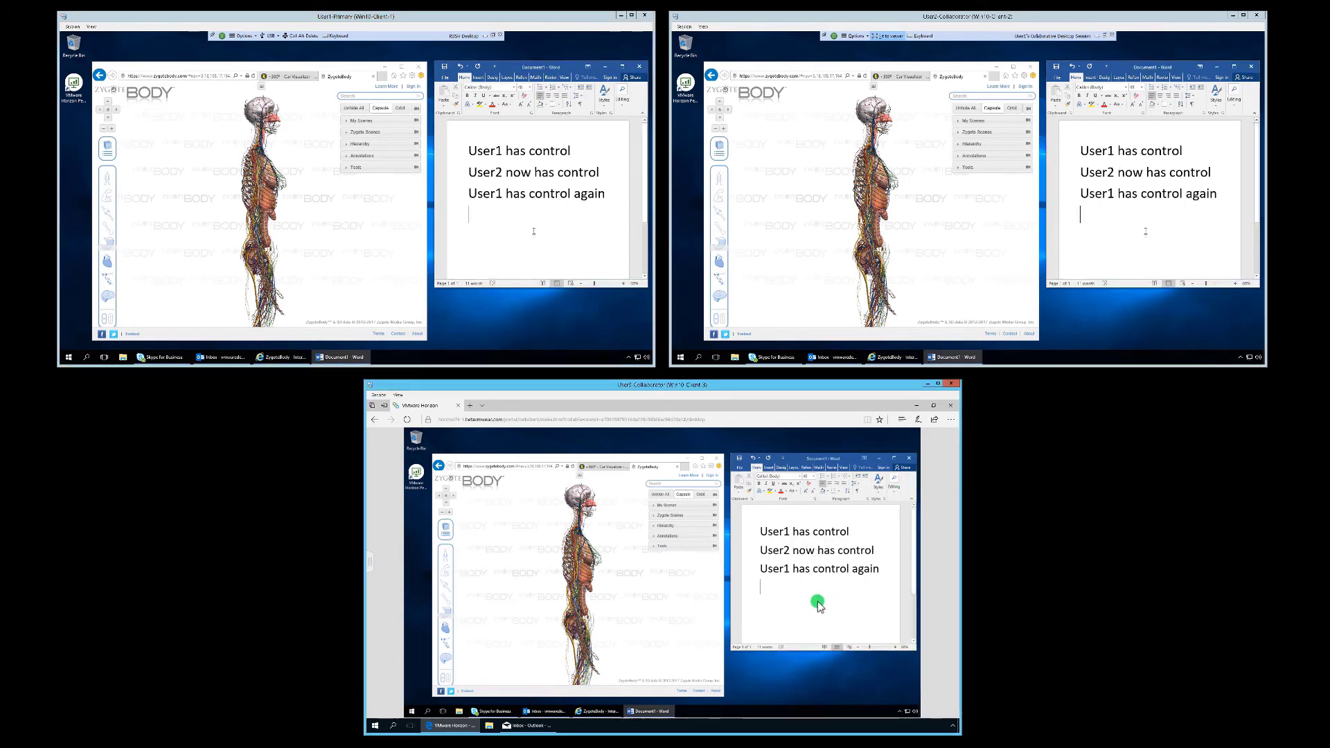
pyautogui.write('3 has control')
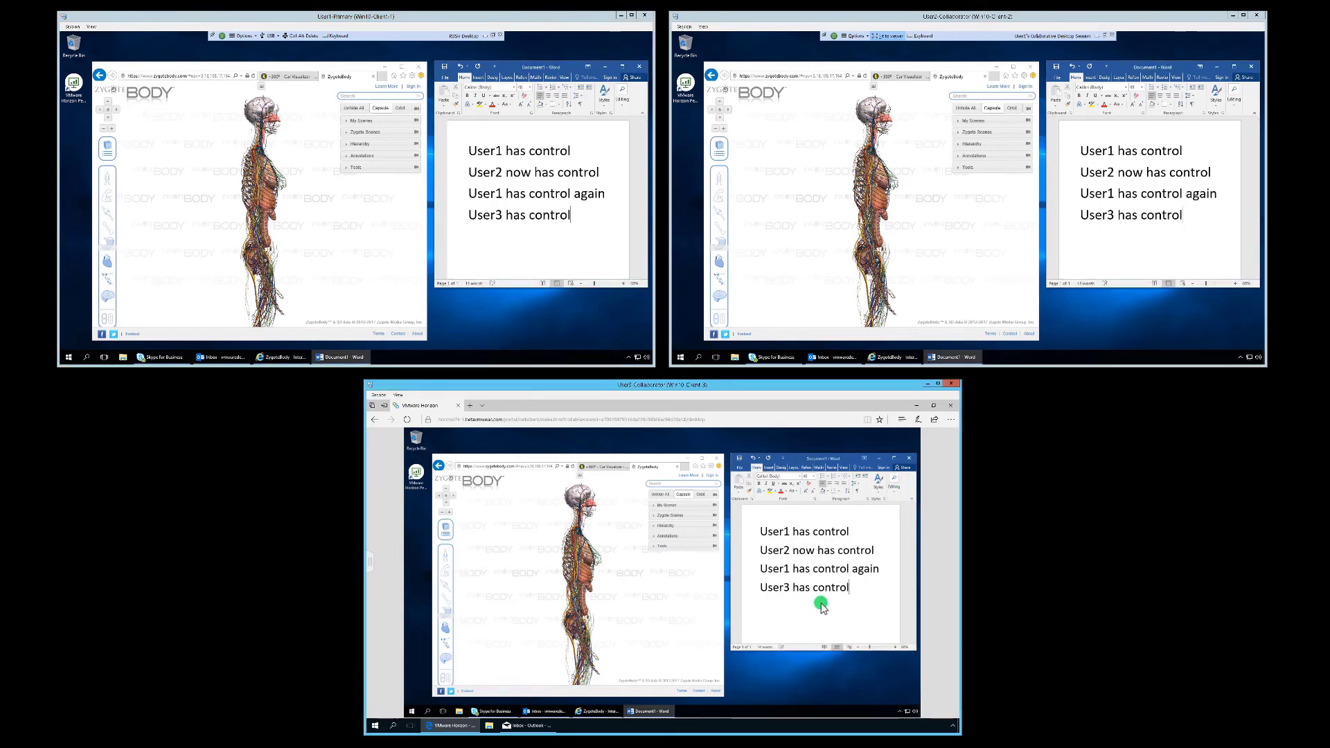
pyautogui.doubleClick(534, 255)
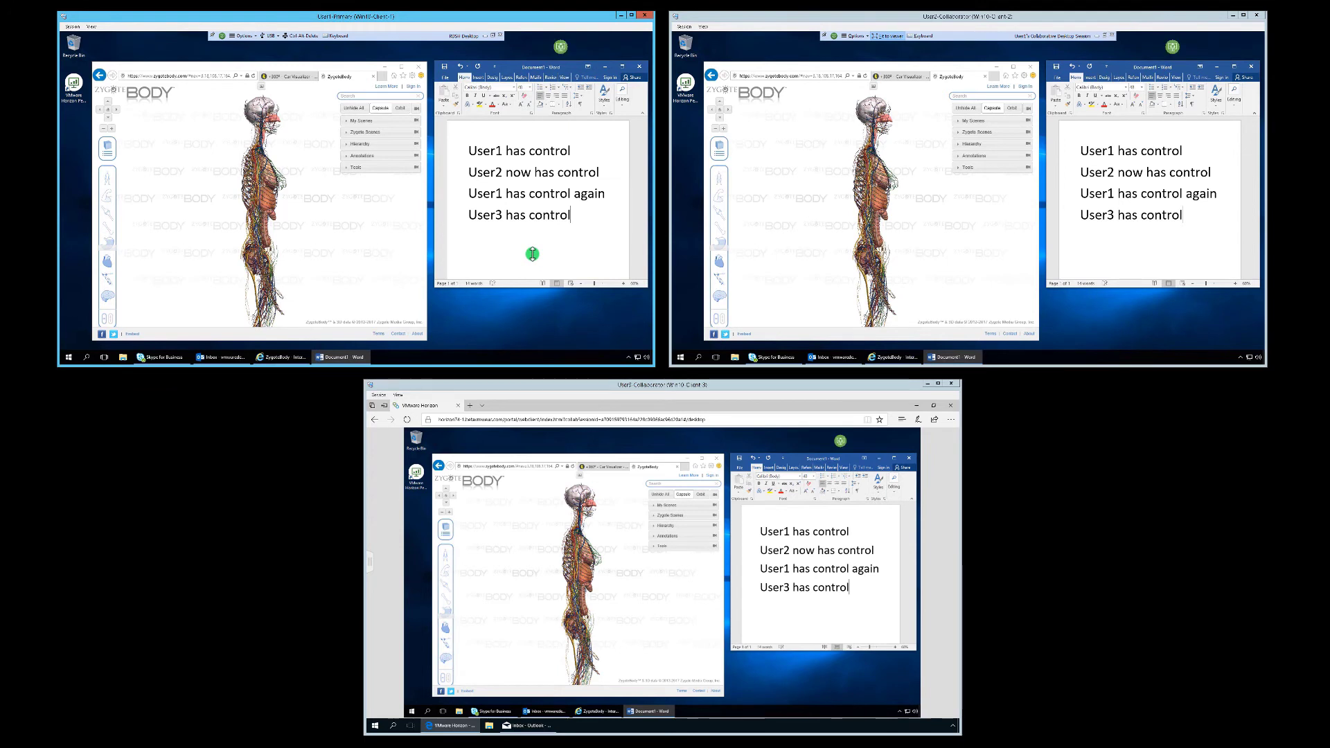
# Remove both collaborators, confirming each, and close the Session Collaboration panel.
pyautogui.click(627, 357)
pyautogui.click(631, 331)
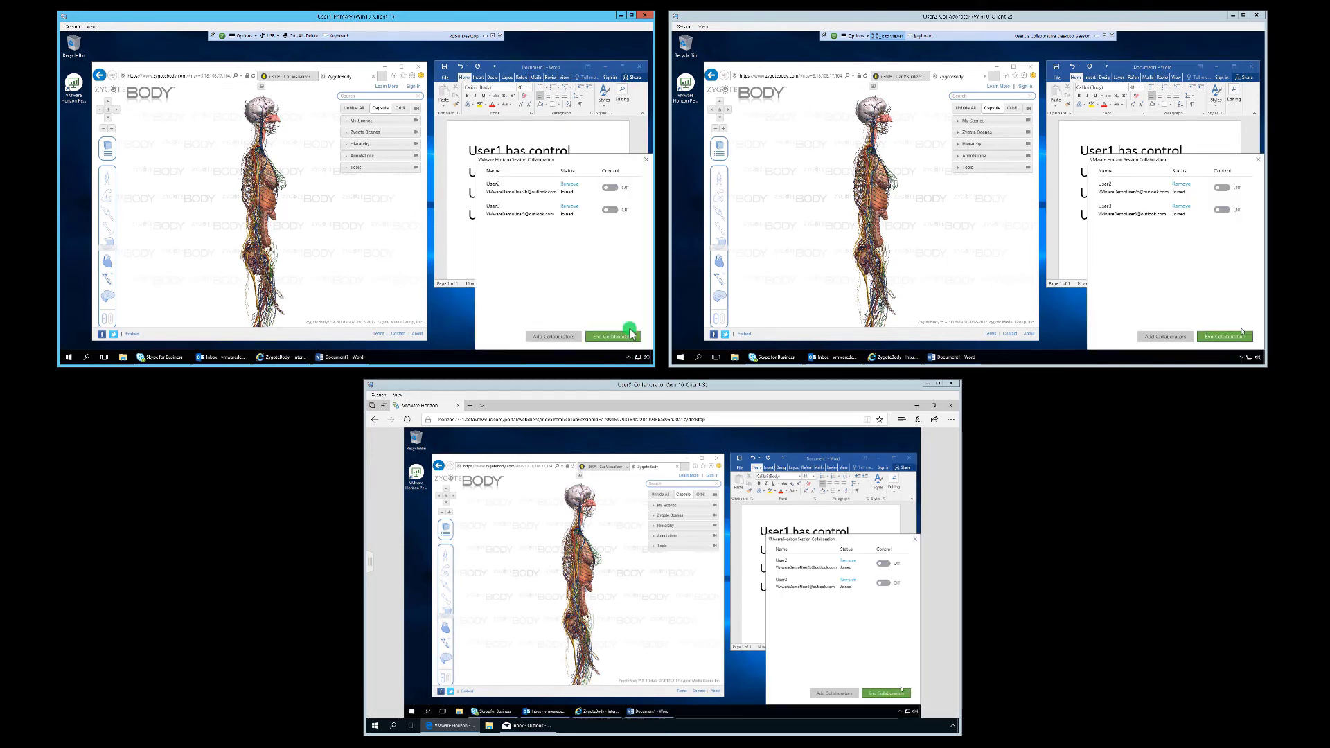
pyautogui.click(572, 207)
pyautogui.click(384, 219)
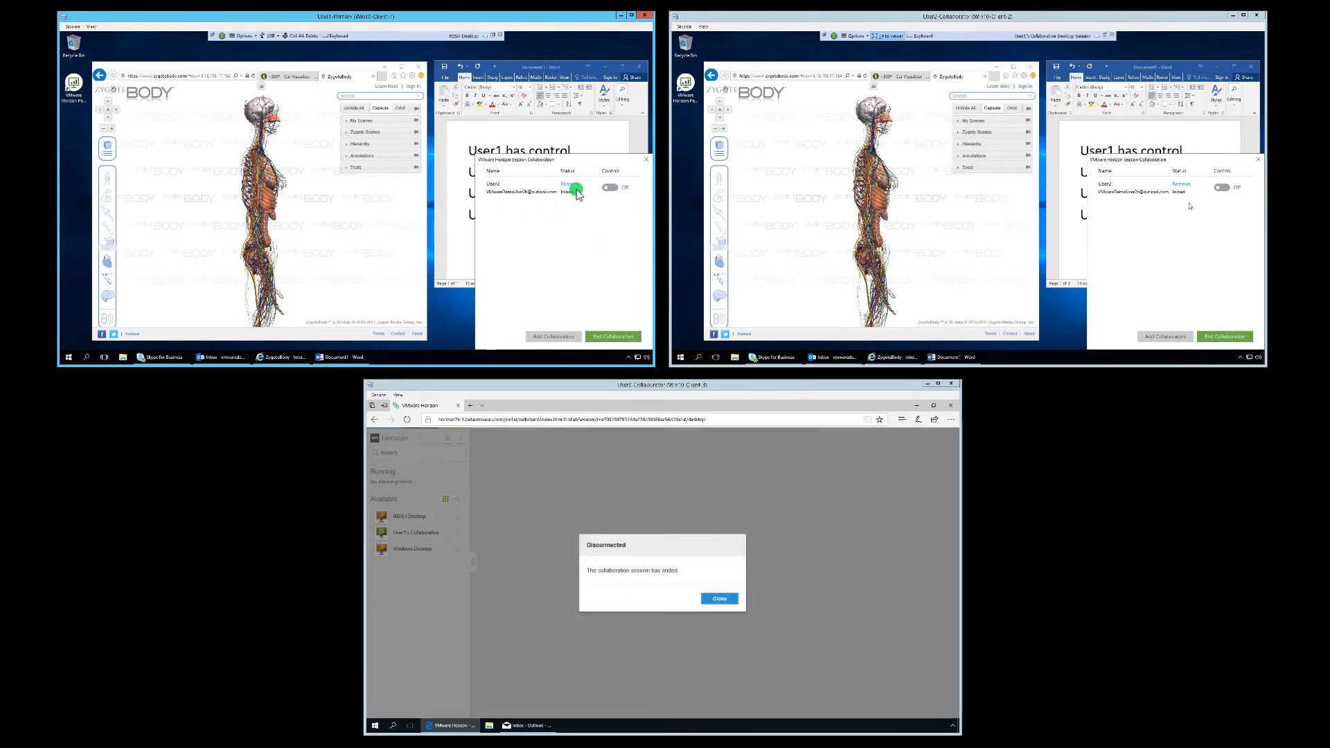
pyautogui.click(572, 185)
pyautogui.click(383, 220)
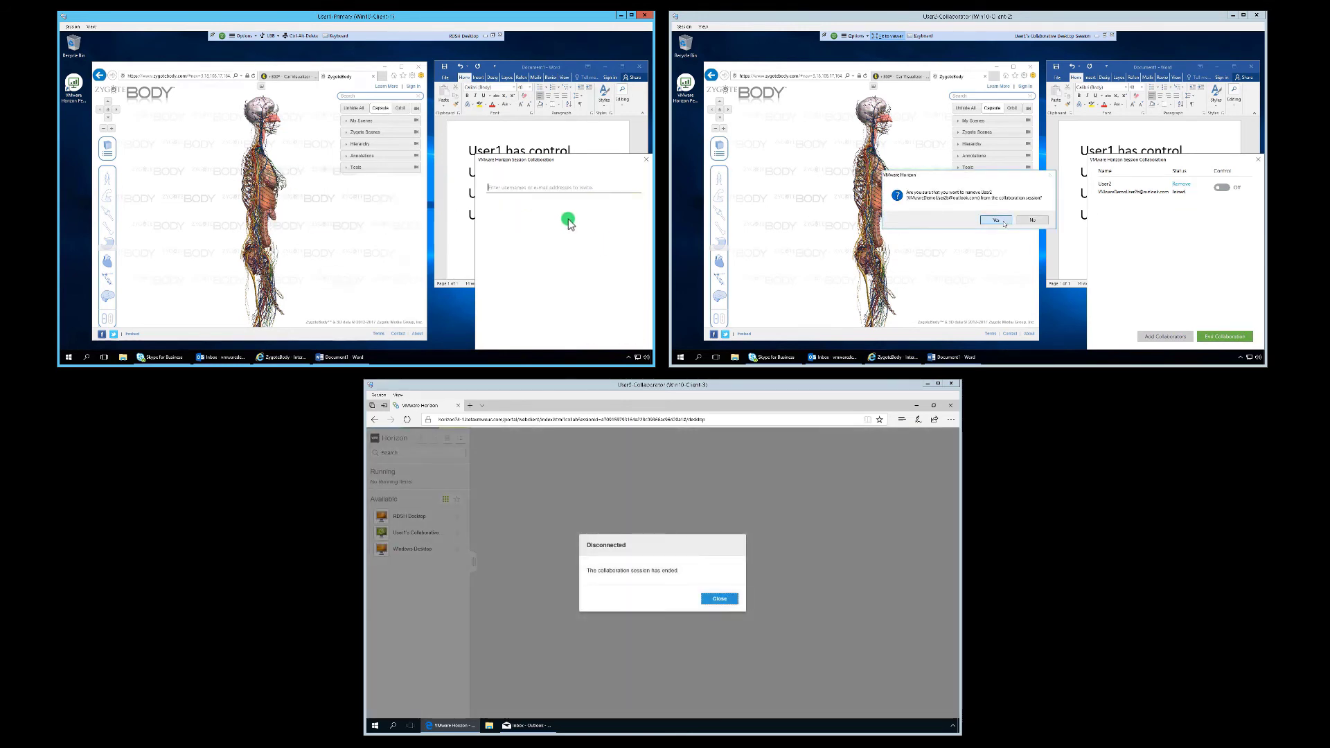
pyautogui.click(646, 160)
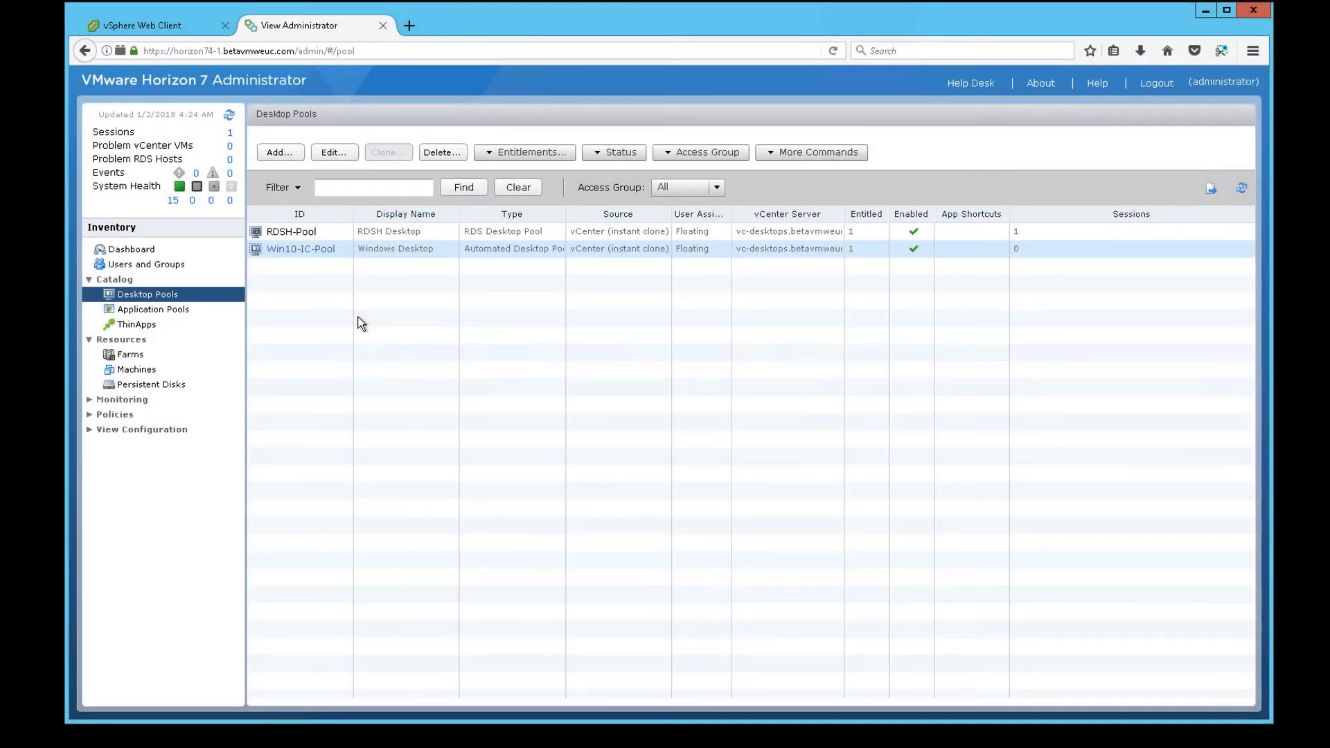
# Check Allow Session Collaboration in Win10-IC-Pool's settings, then cancel without saving.
pyautogui.click(335, 155)
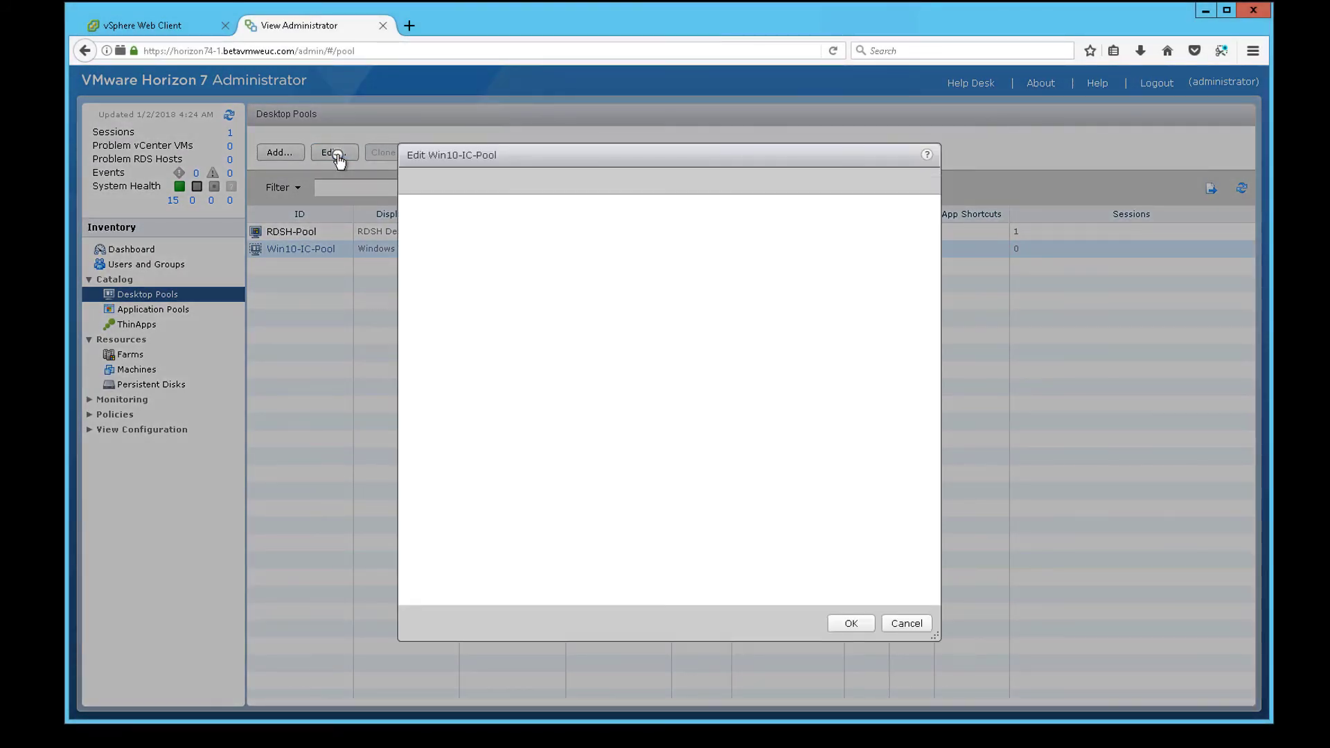
pyautogui.click(513, 186)
pyautogui.scroll(-2, 772, 451)
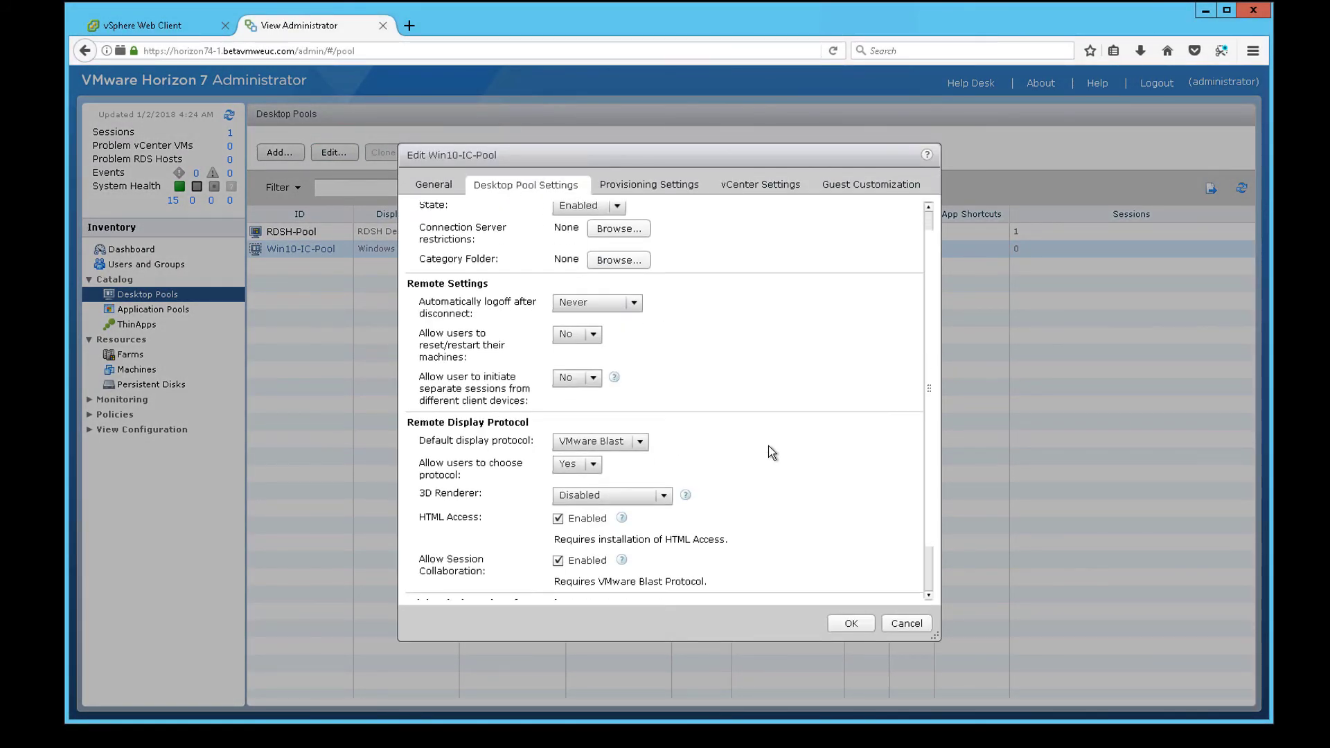
pyautogui.scroll(-1, 771, 451)
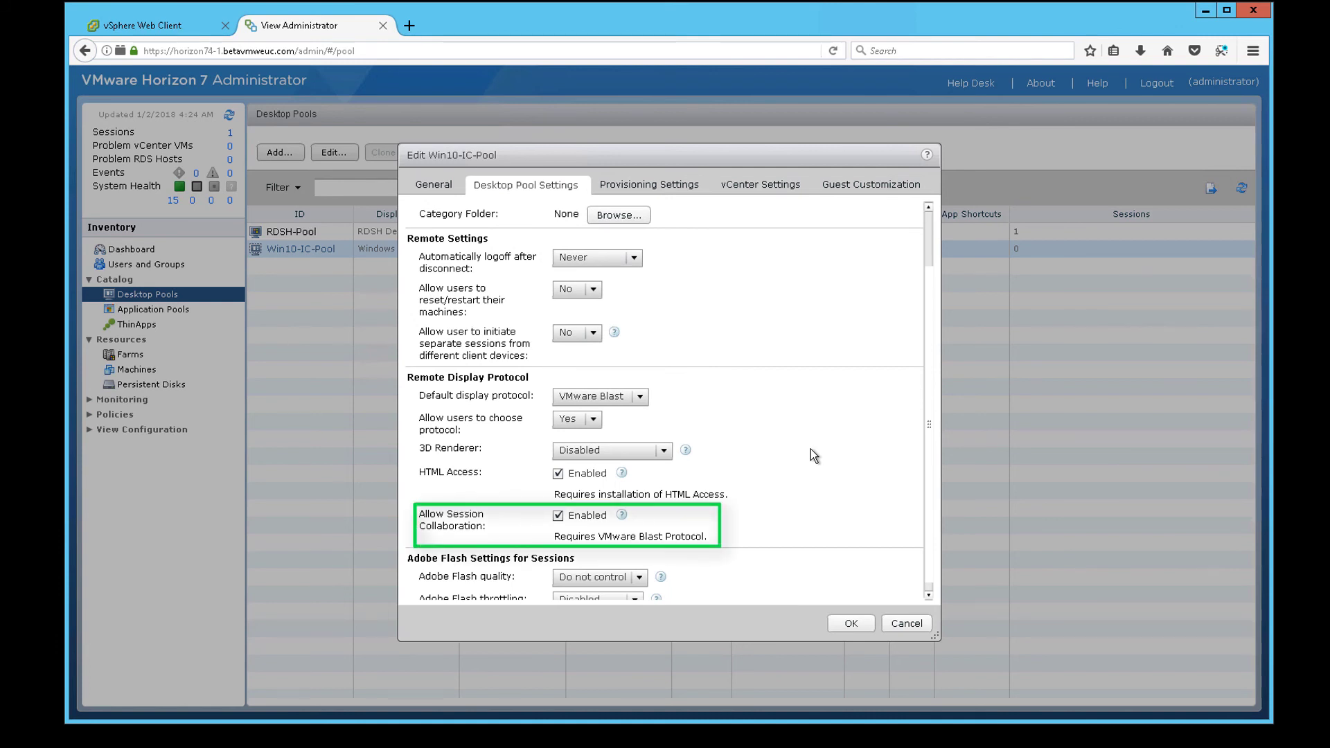
pyautogui.click(894, 620)
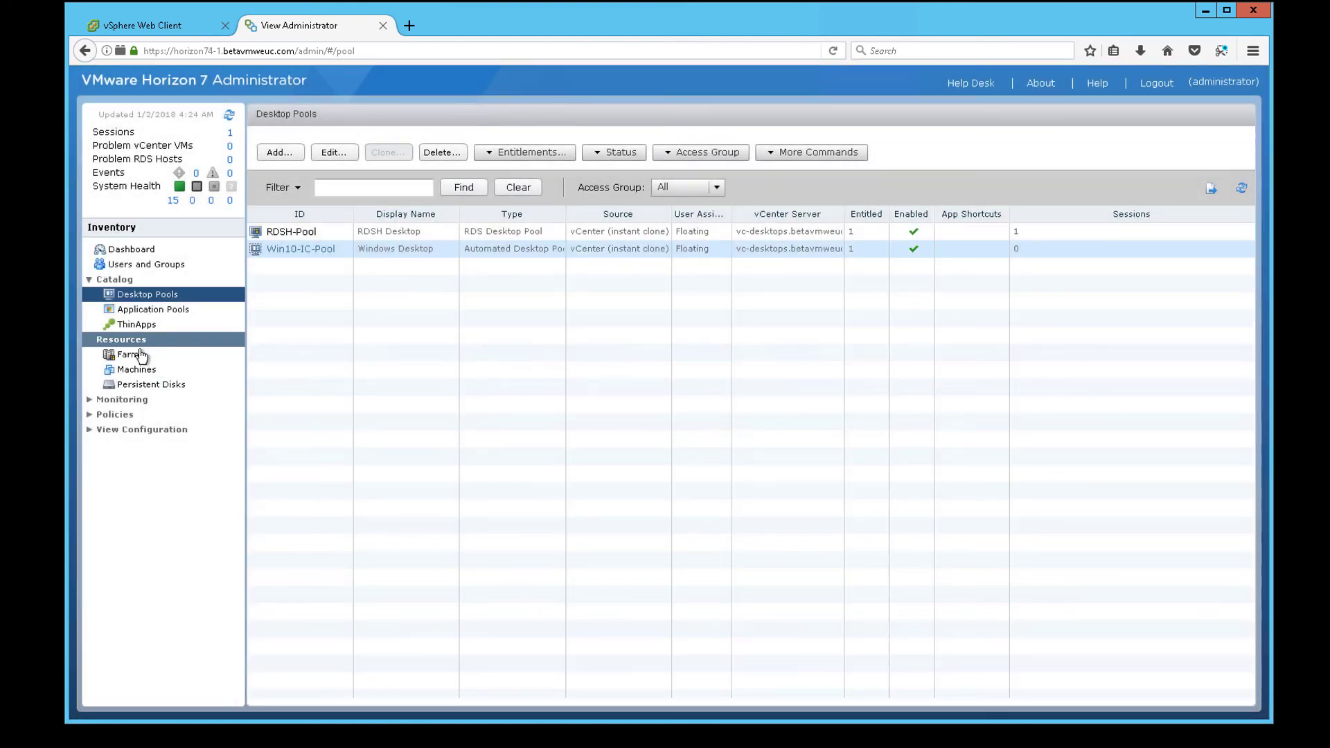
# Check Session Collaboration is enabled in Win2016-IC-Farm's settings under Farms, then cancel.
pyautogui.click(141, 355)
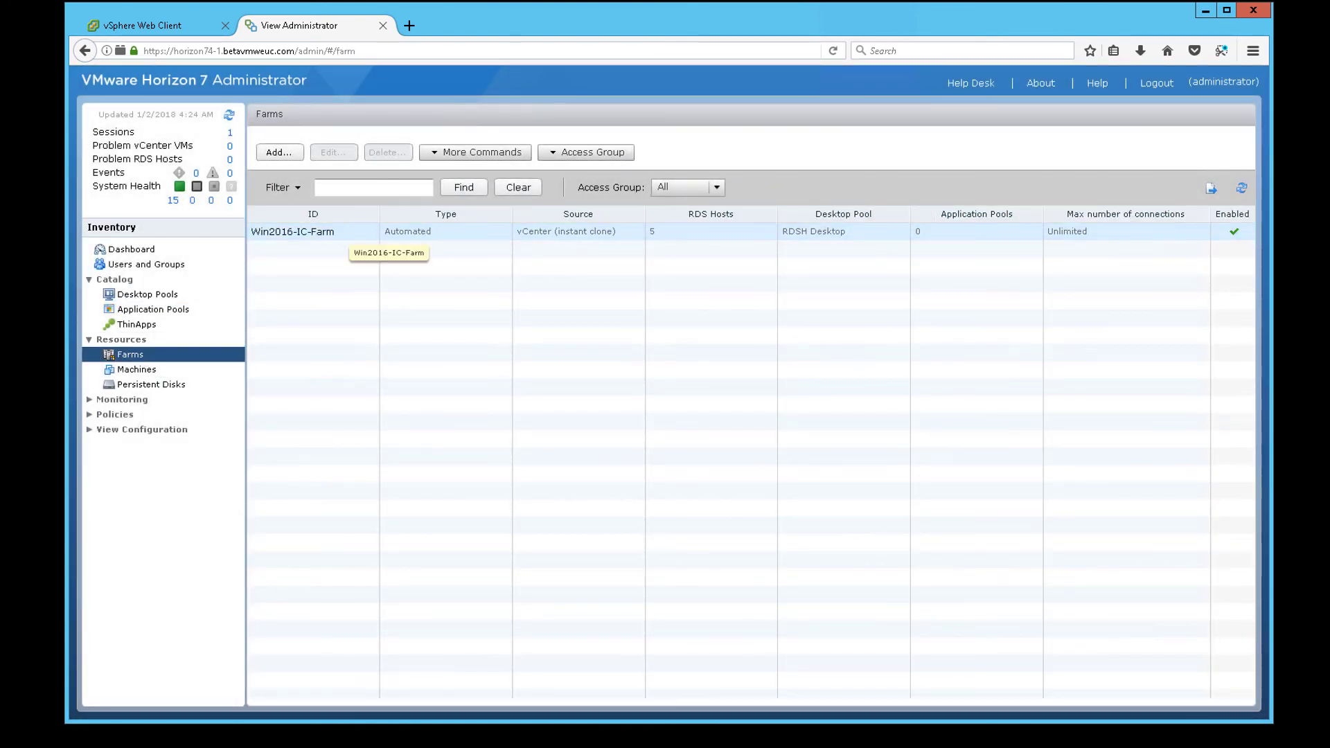
pyautogui.click(338, 230)
pyautogui.click(336, 153)
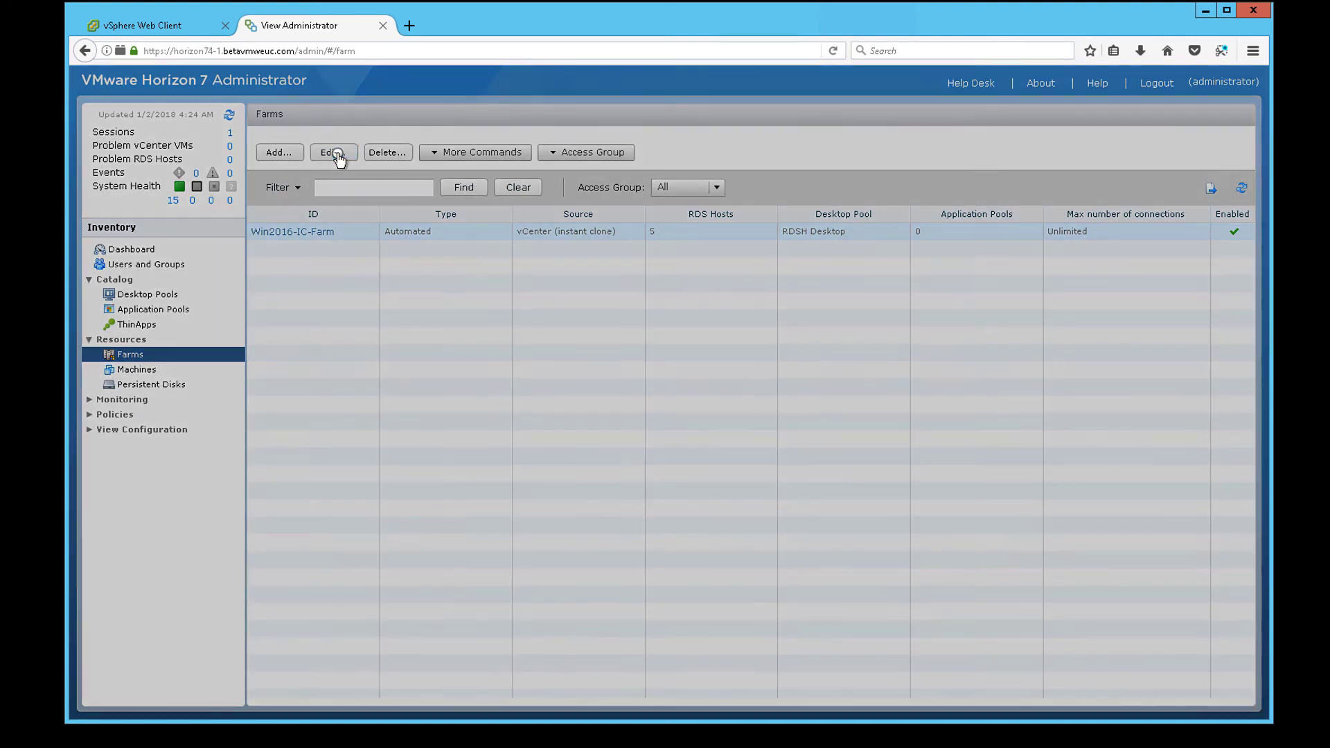
pyautogui.scroll(-2, 723, 447)
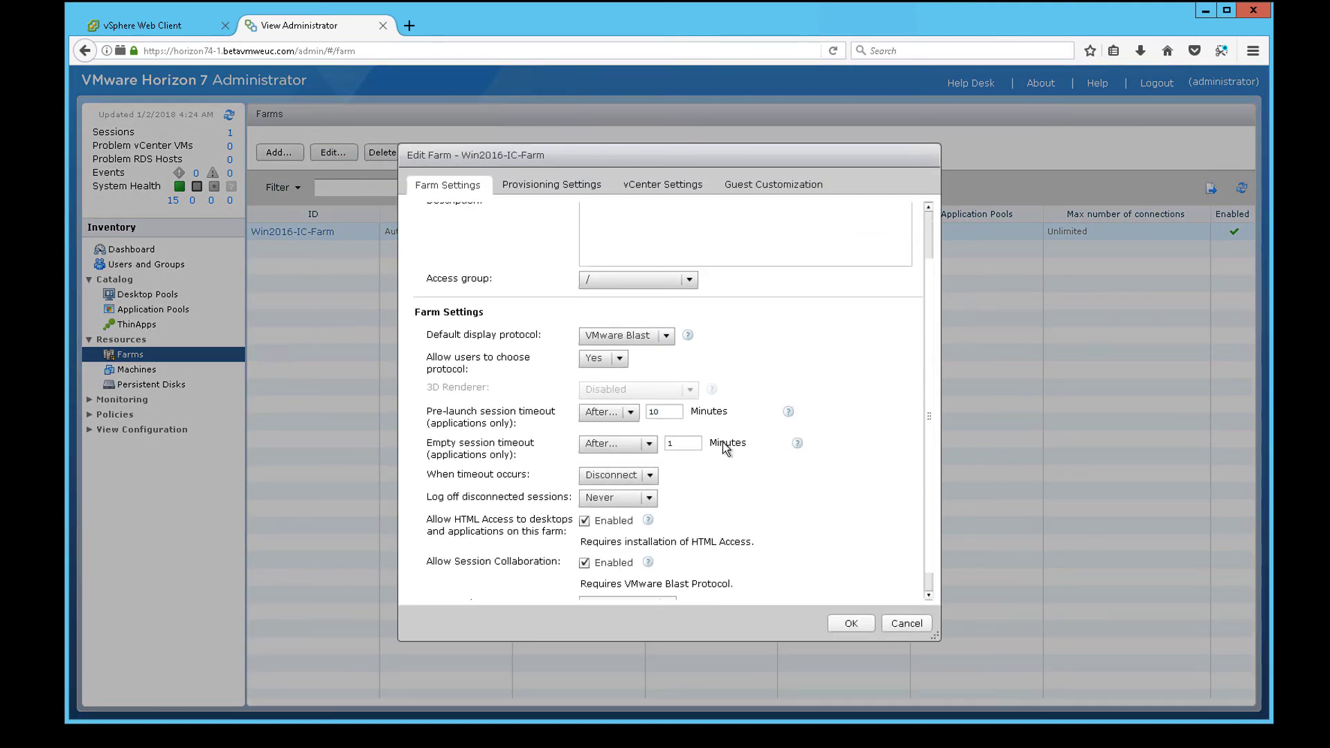
pyautogui.scroll(-1, 724, 449)
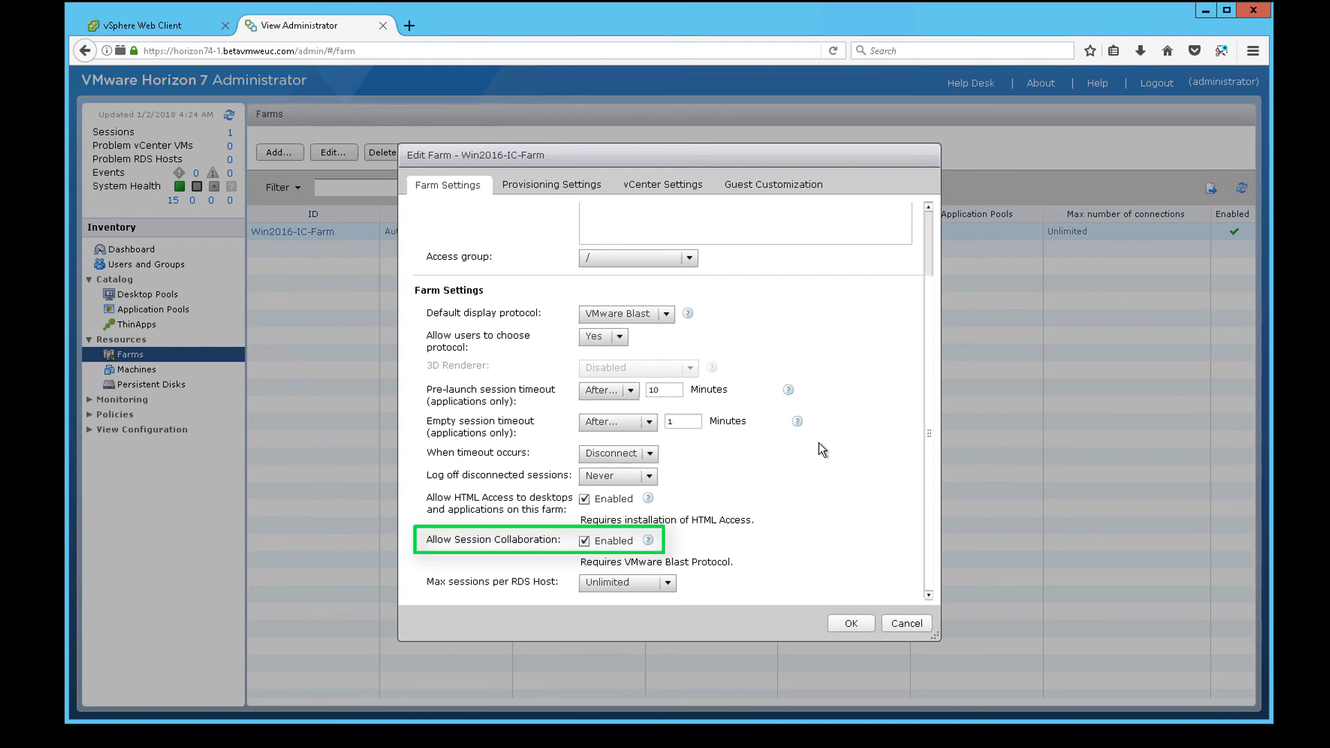
pyautogui.click(903, 630)
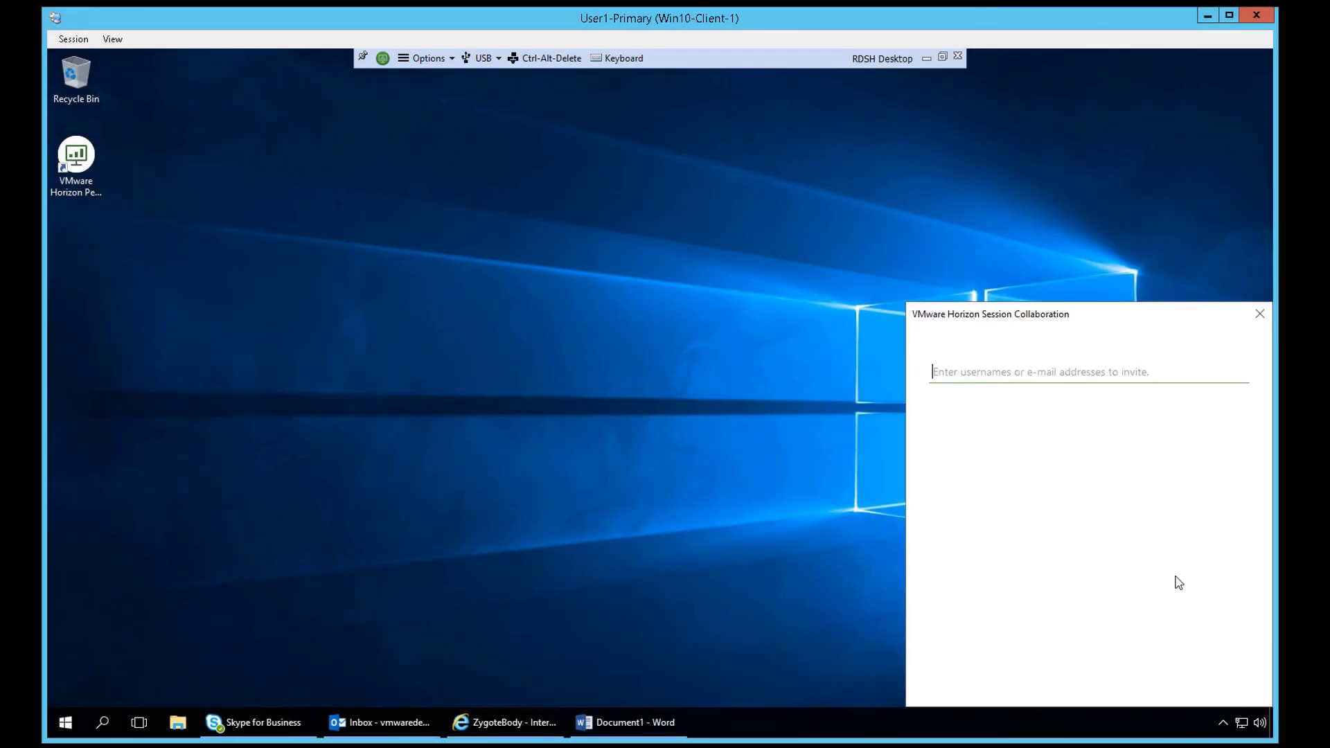
# Invite a suggested user by IM and paste the session invitation into the Skype chat.
pyautogui.write('user')
pyautogui.press('Return')
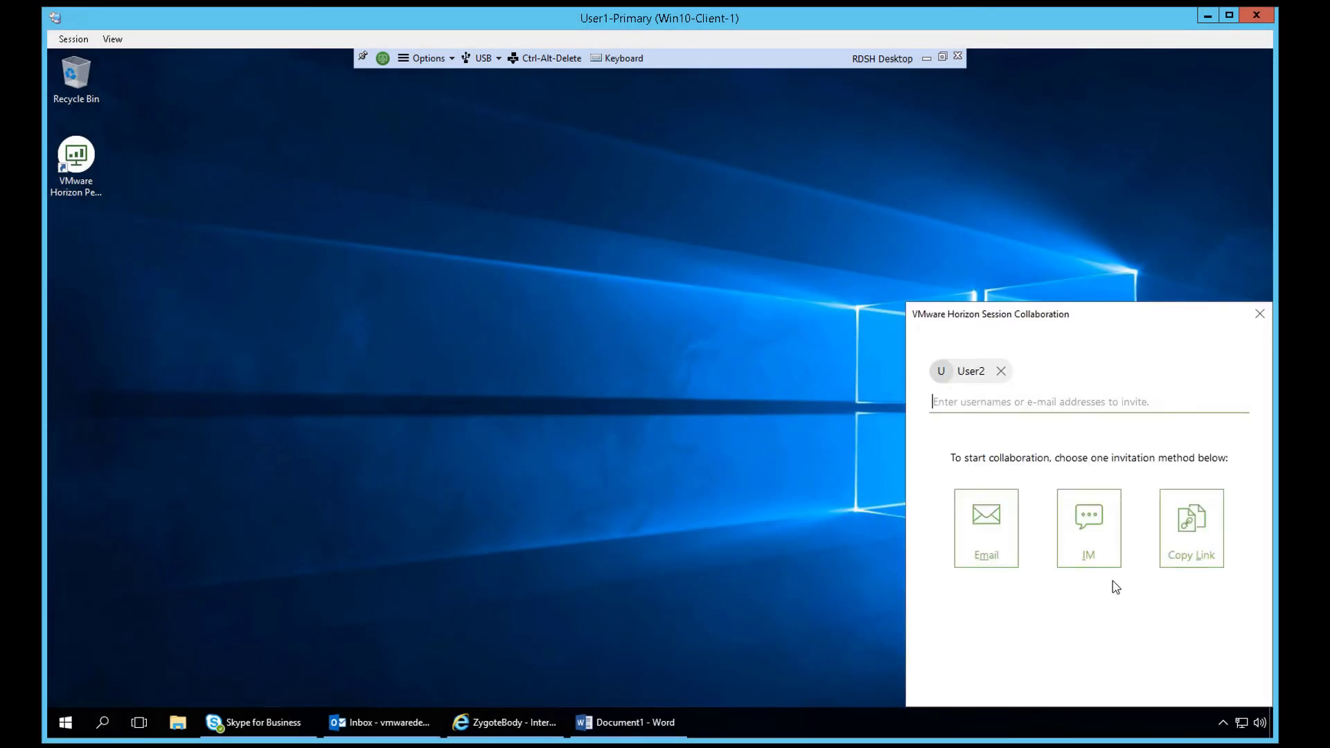
pyautogui.click(1088, 552)
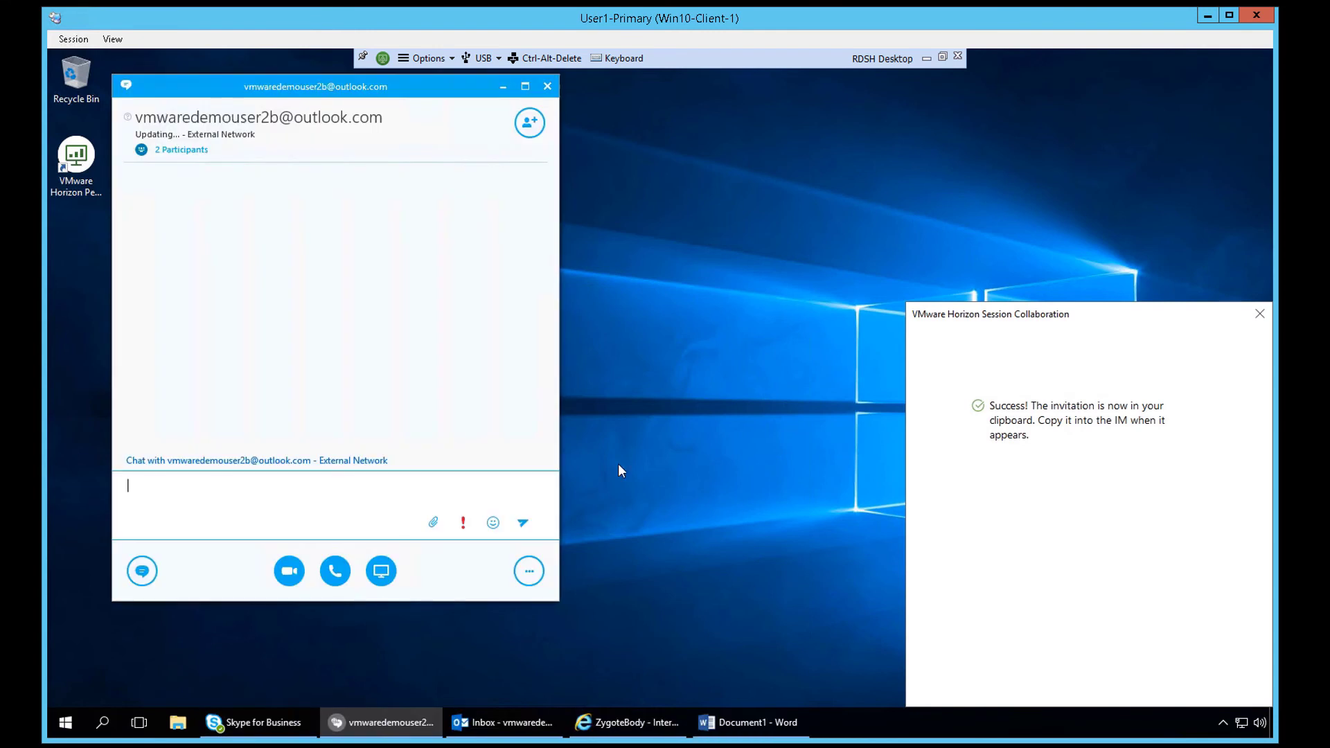
pyautogui.click(441, 478)
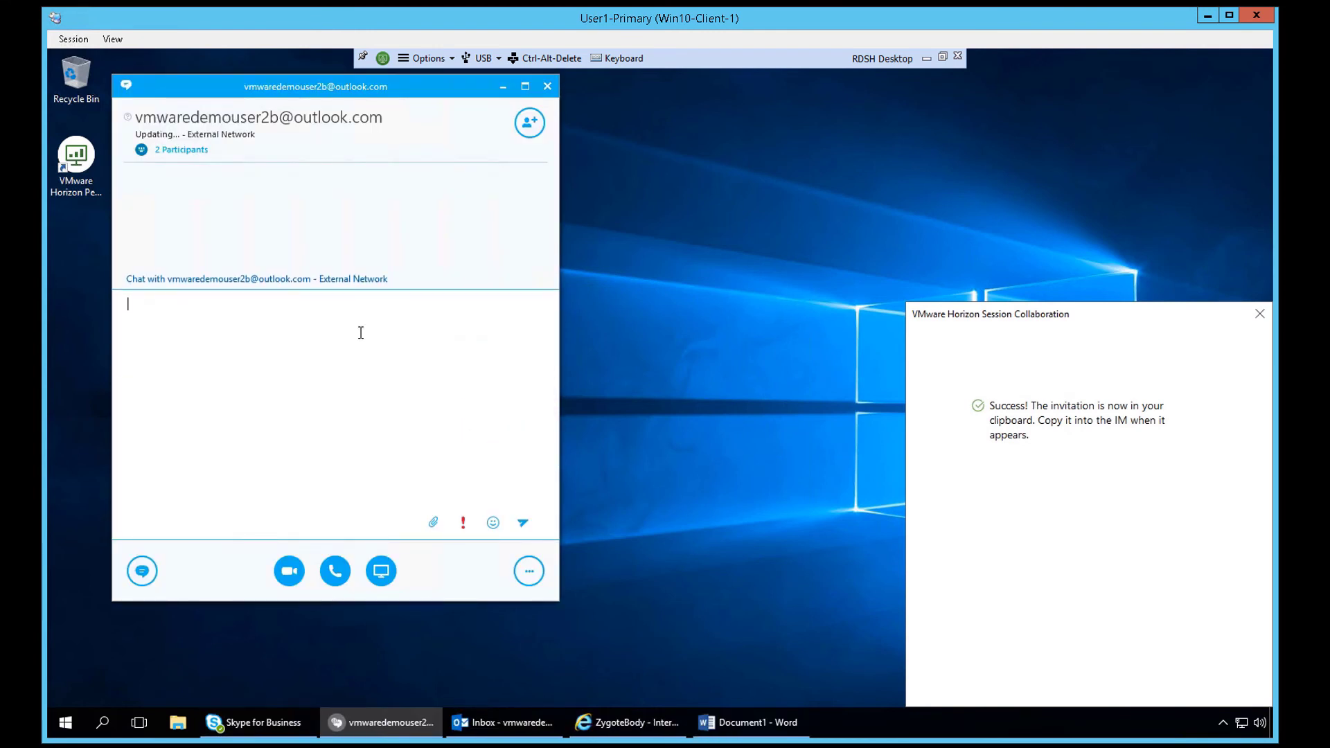
pyautogui.rightClick(333, 338)
pyautogui.click(410, 200)
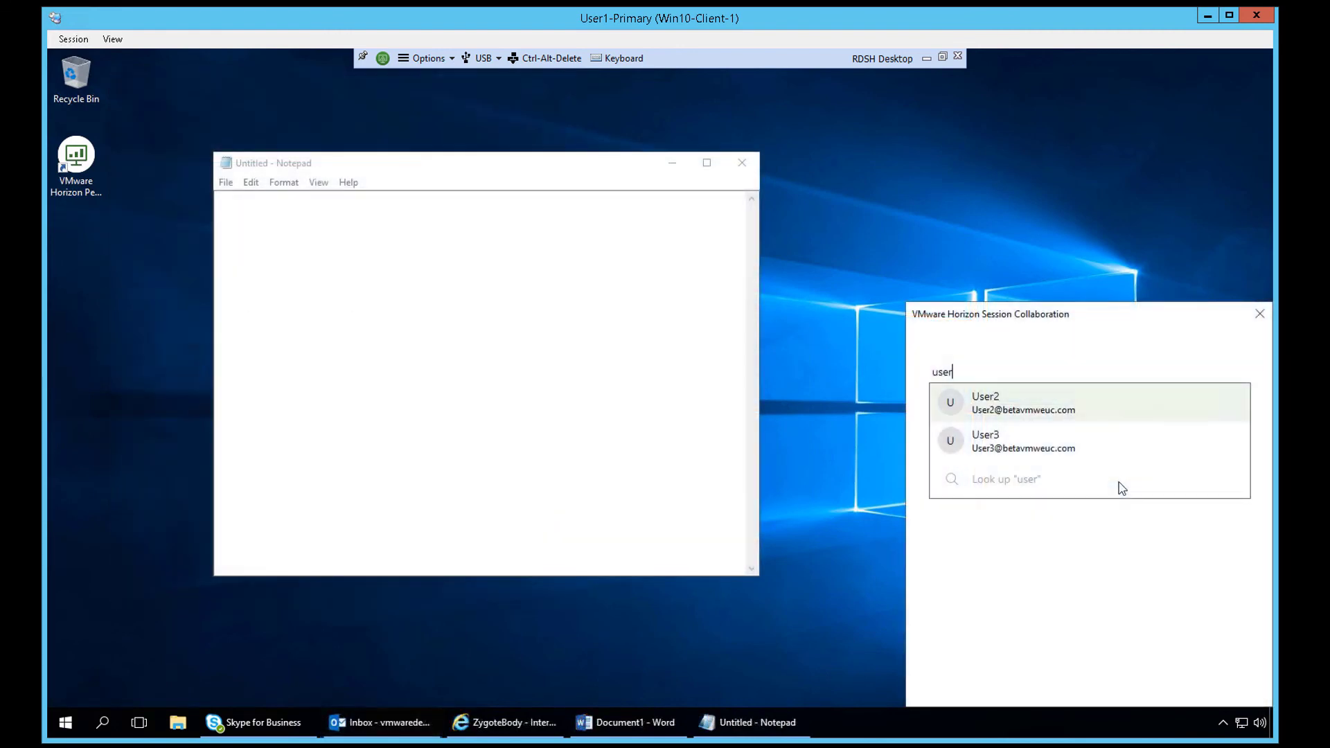
# Invite another user via Copy Link and paste the invitation link into Notepad.
pyautogui.press('Return')
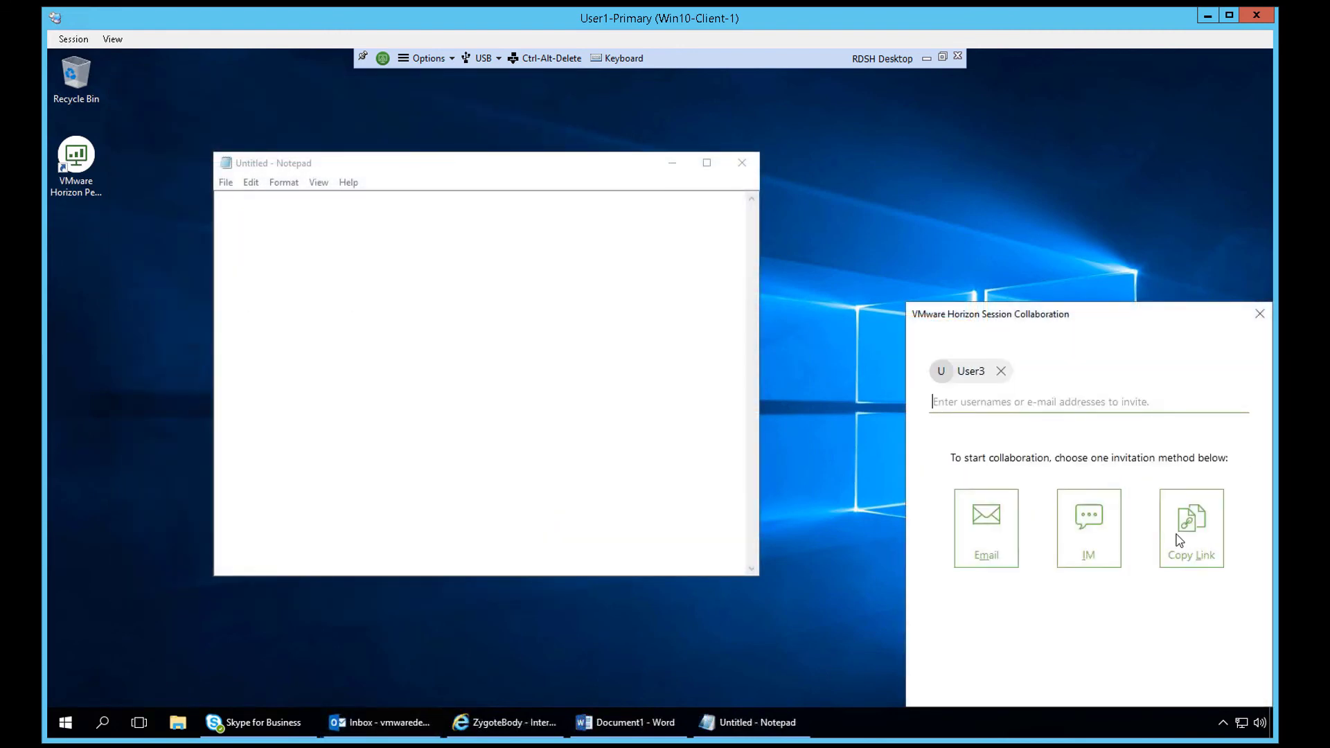
pyautogui.click(1181, 541)
pyautogui.rightClick(511, 358)
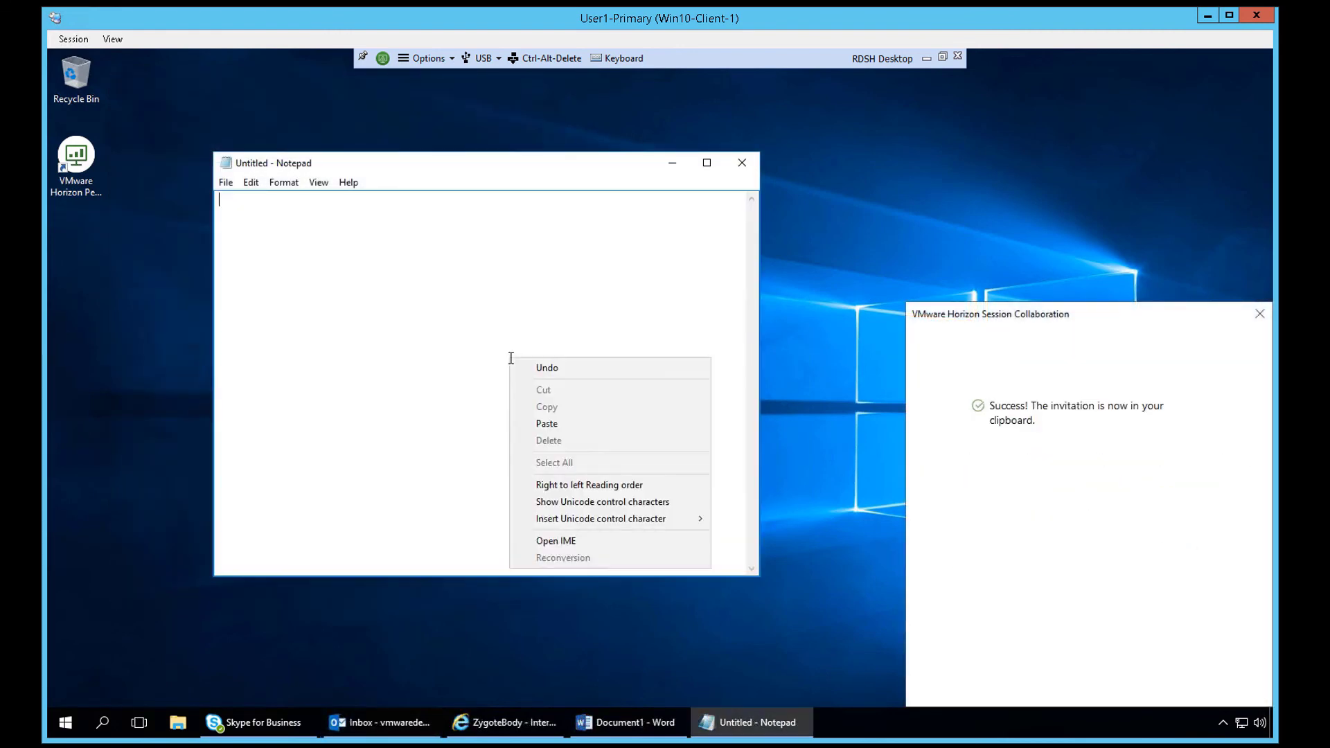
pyautogui.click(547, 422)
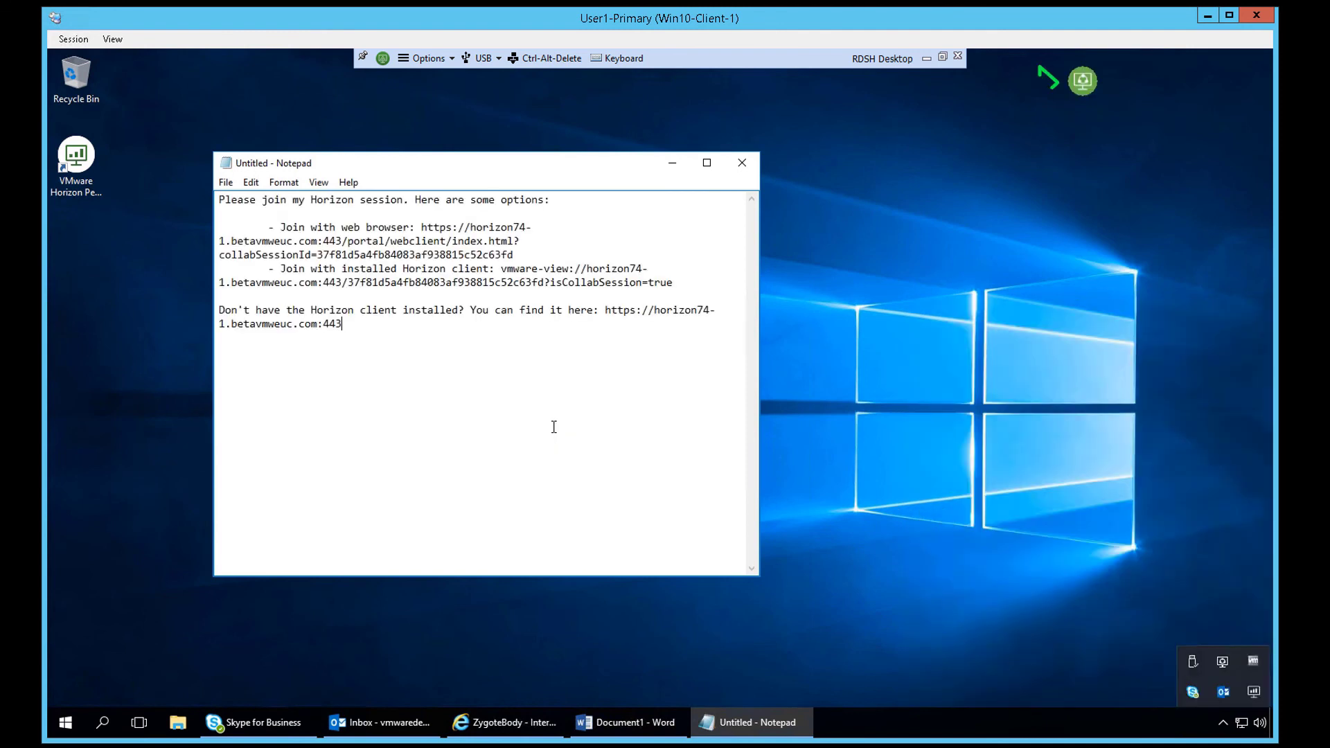
# Stop collaboration from the green indicator at the top of the desktop and confirm Yes.
pyautogui.moveTo(1079, 83)
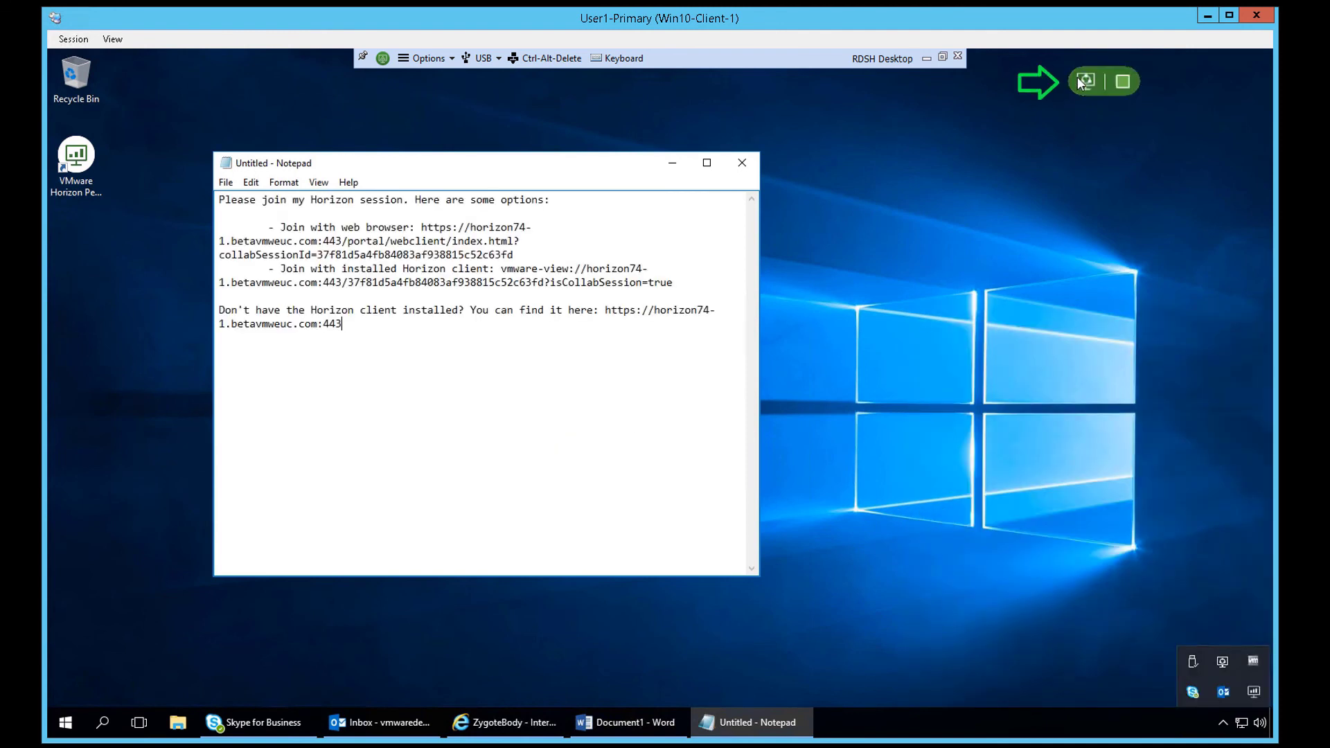
pyautogui.click(1124, 82)
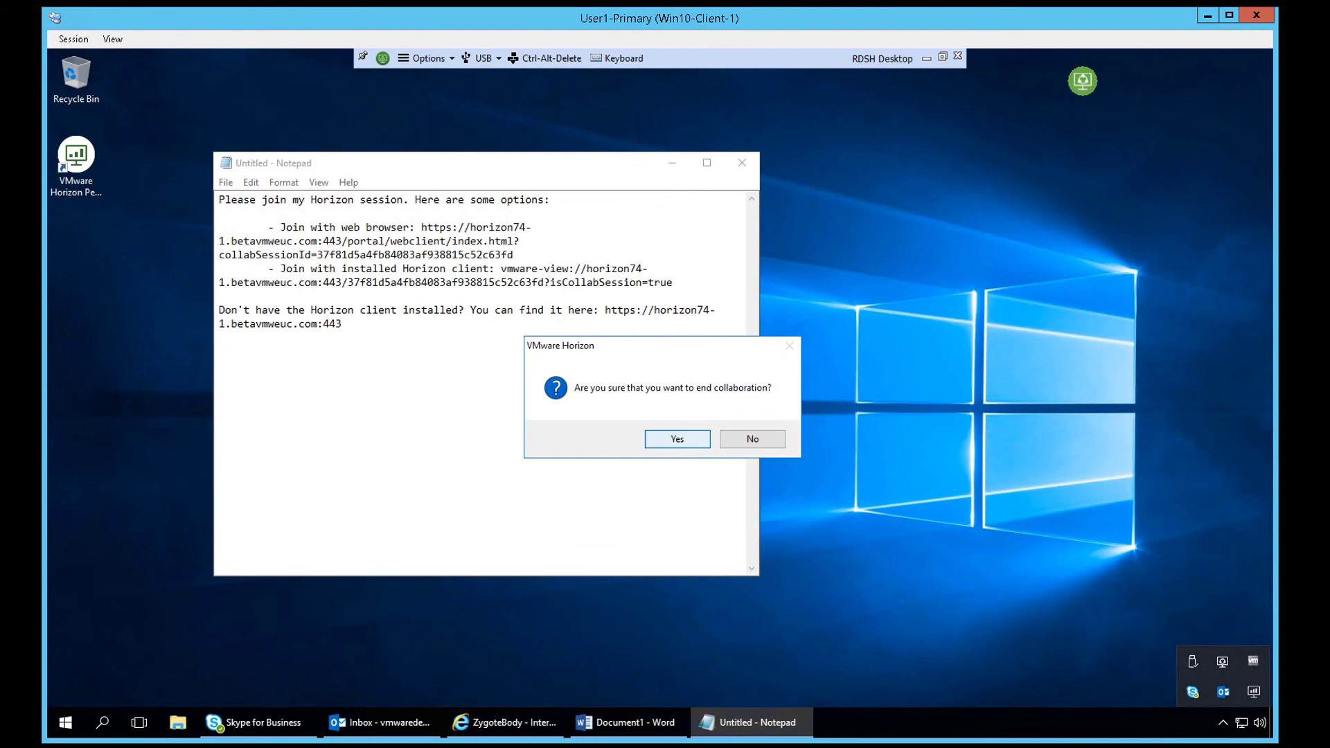
pyautogui.click(693, 445)
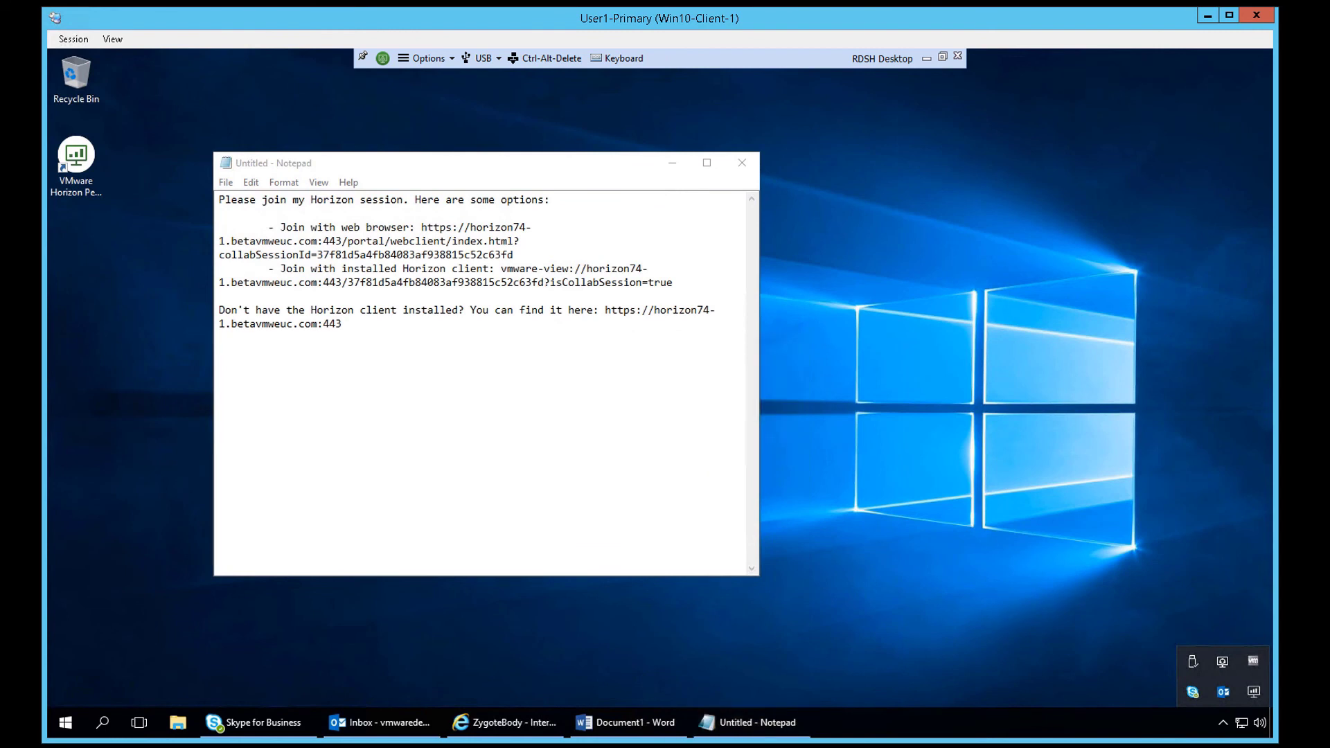